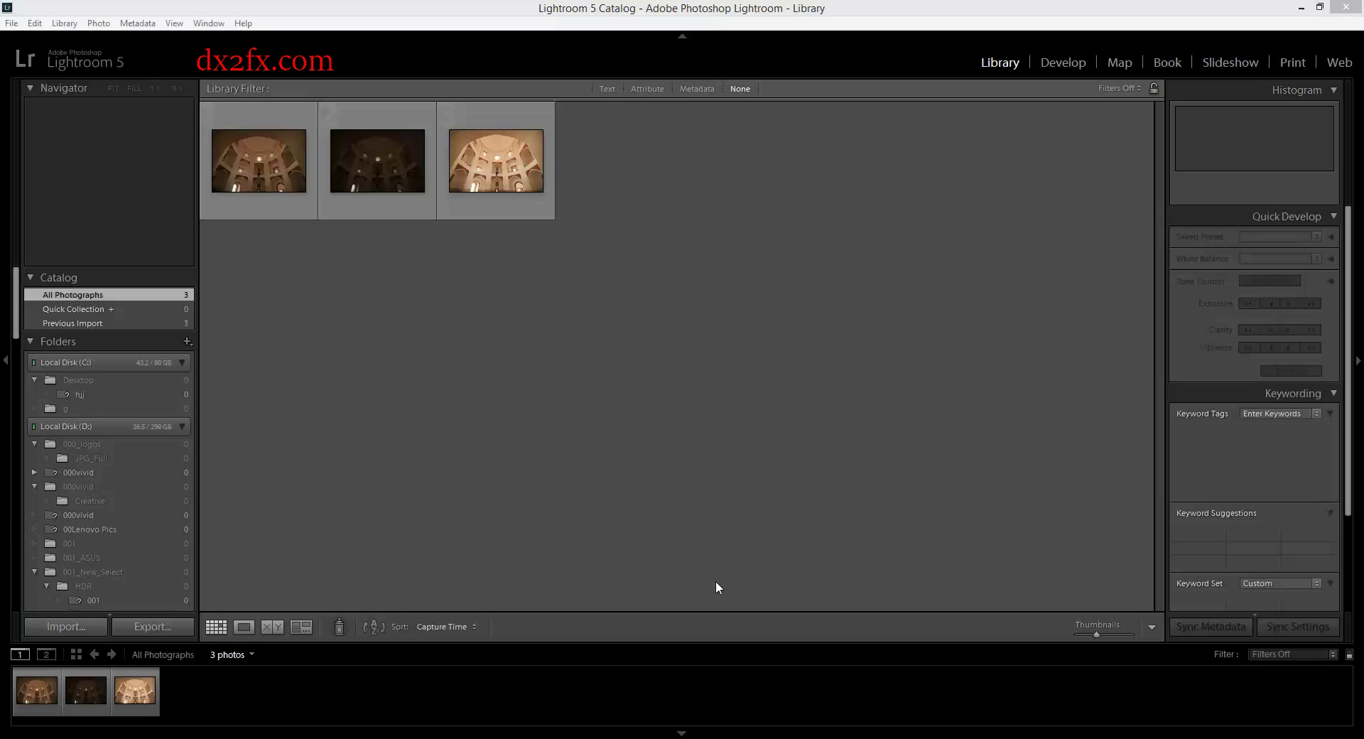
Examine the normal and underexposed shots of the bracketed set in the library
{"action": "left_click", "coordinate": [270, 210]}
{"action": "left_click", "coordinate": [357, 206]}
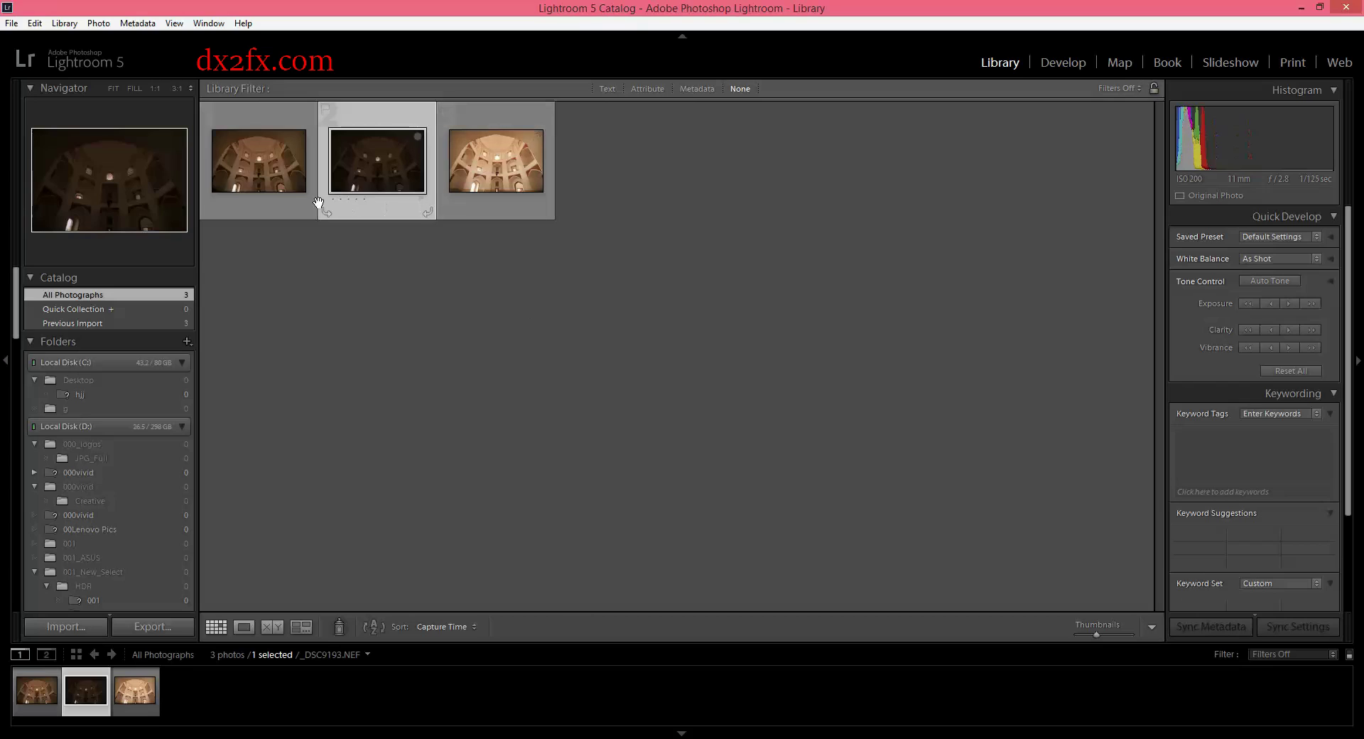
{"action": "left_click", "coordinate": [265, 151]}
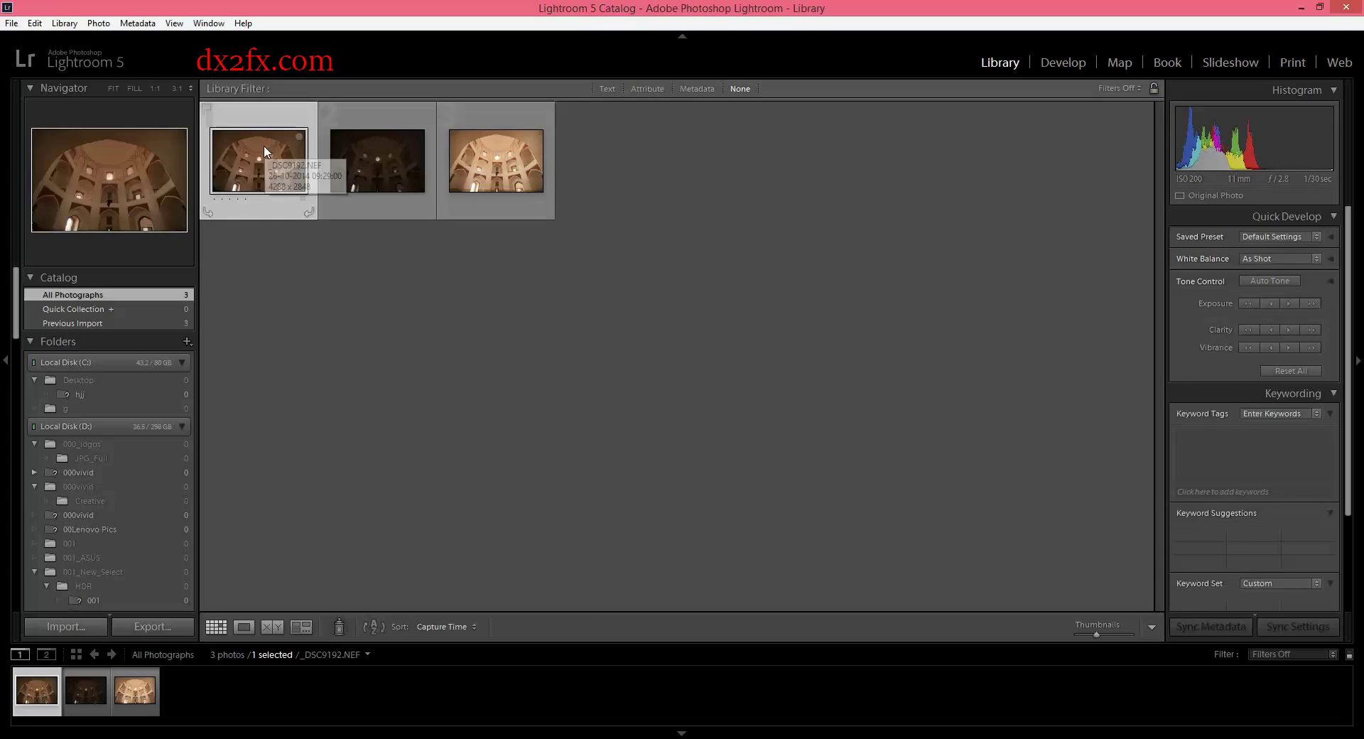
{"action": "left_click", "coordinate": [337, 170]}
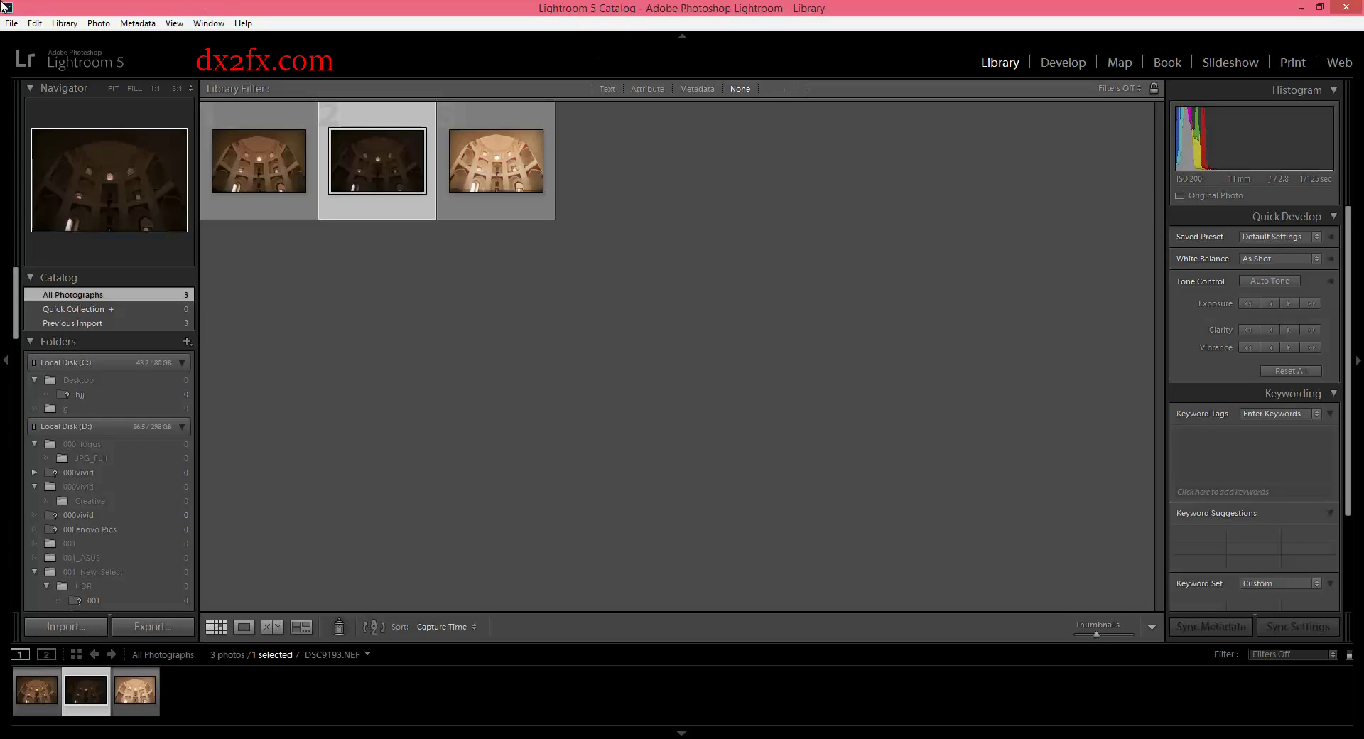
Open _DSC9192.NEF for developing and enable lens profile corrections with Tokina as the lens make
{"action": "left_click", "coordinate": [1039, 61]}
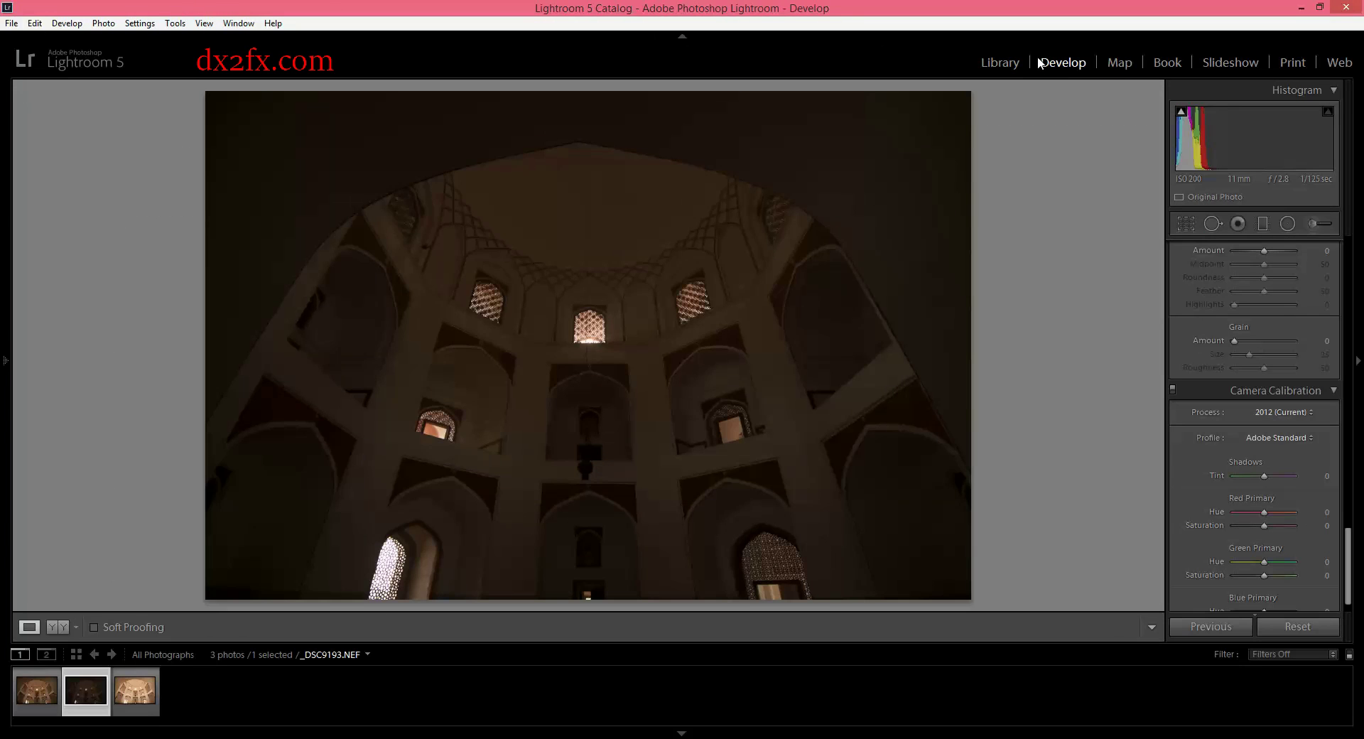
{"action": "left_click", "coordinate": [37, 696]}
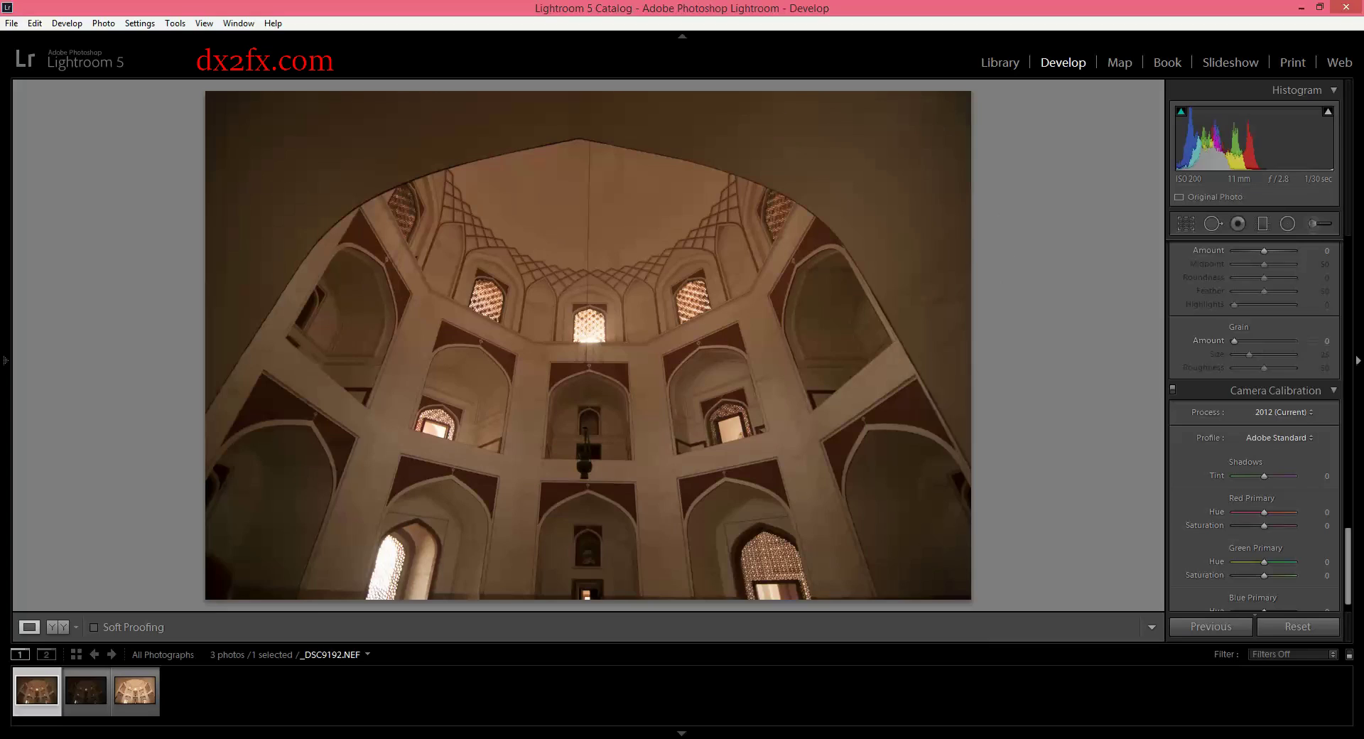
{"action": "scroll", "coordinate": [1312, 395], "scroll_direction": "up", "scroll_amount": 5}
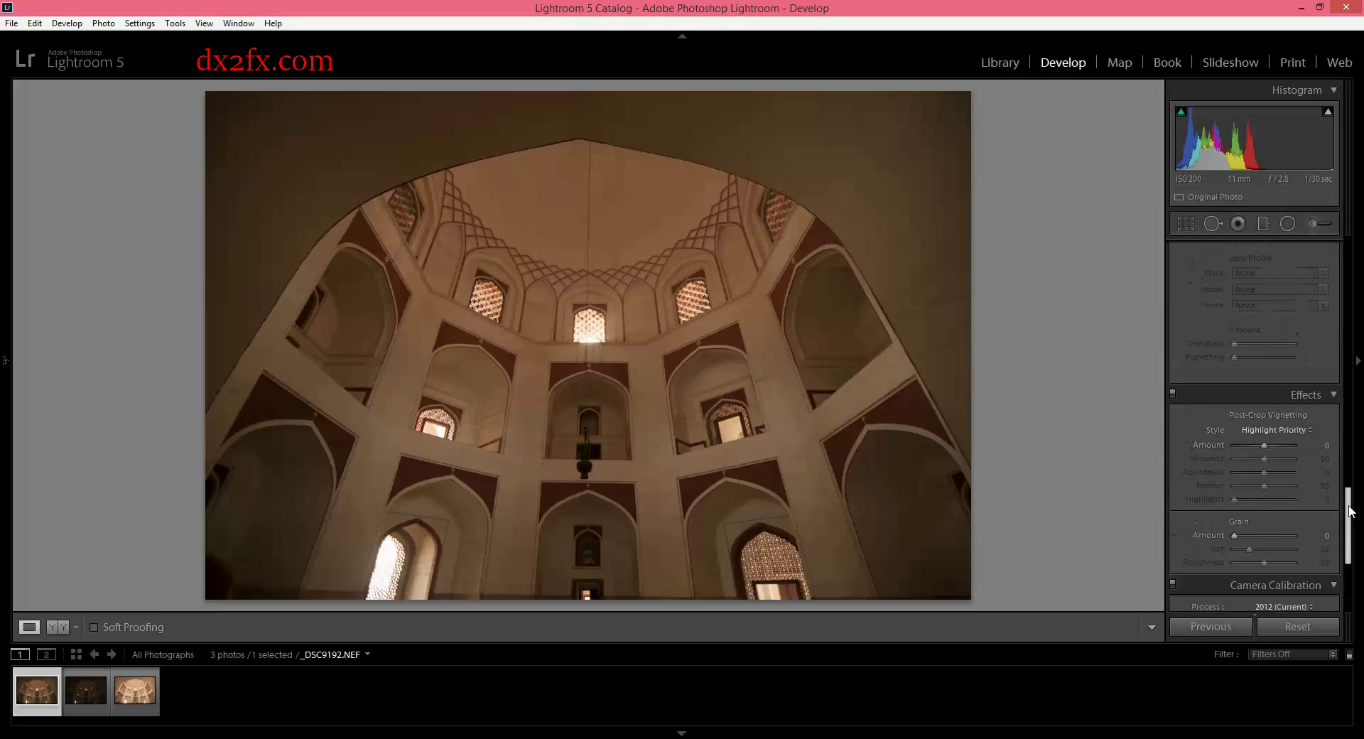
{"action": "left_click", "coordinate": [1284, 363]}
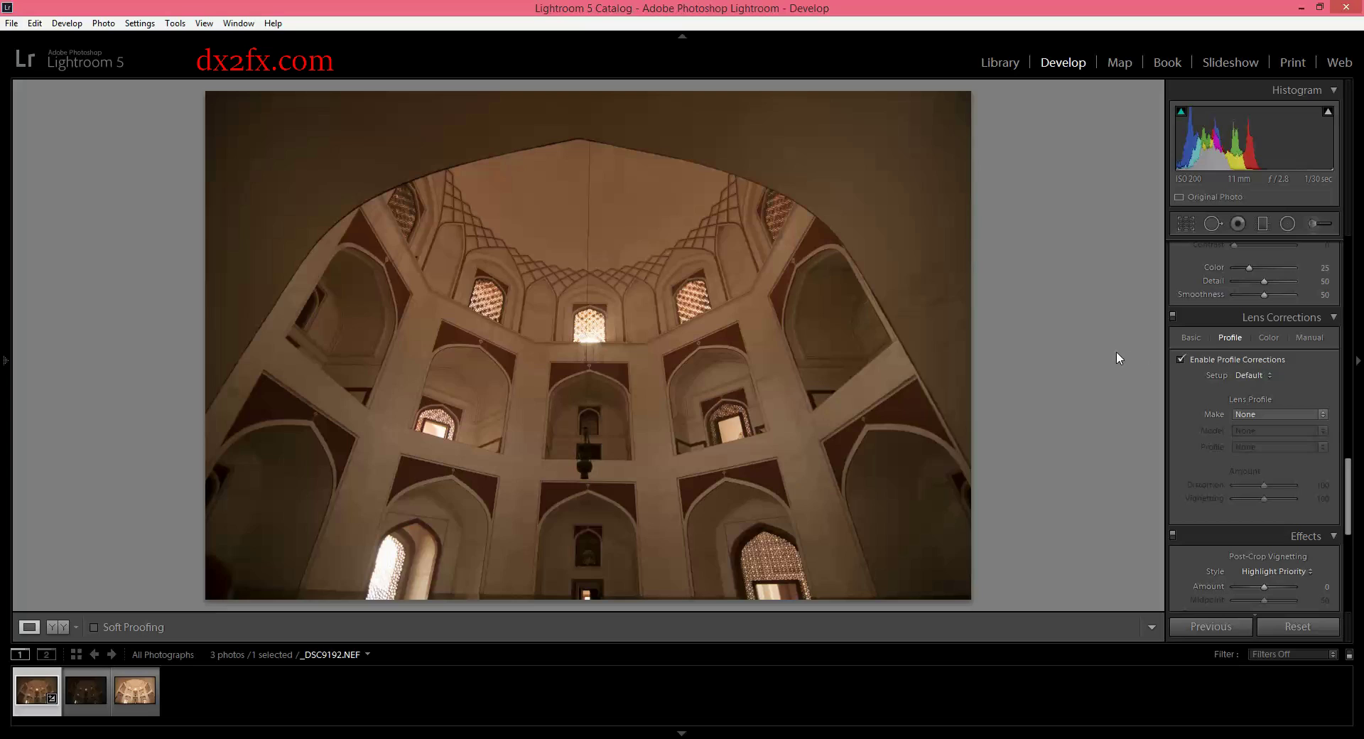
{"action": "left_click", "coordinate": [1264, 416]}
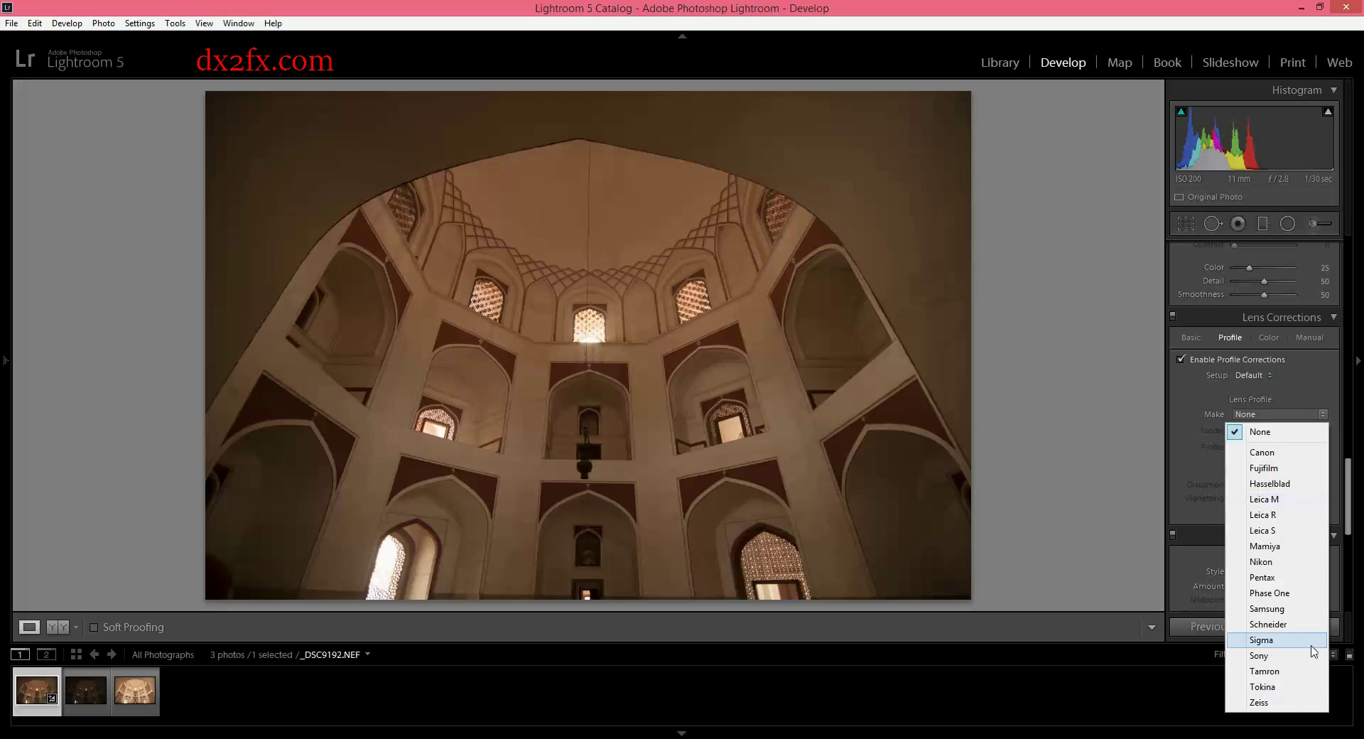
{"action": "left_click", "coordinate": [1292, 687]}
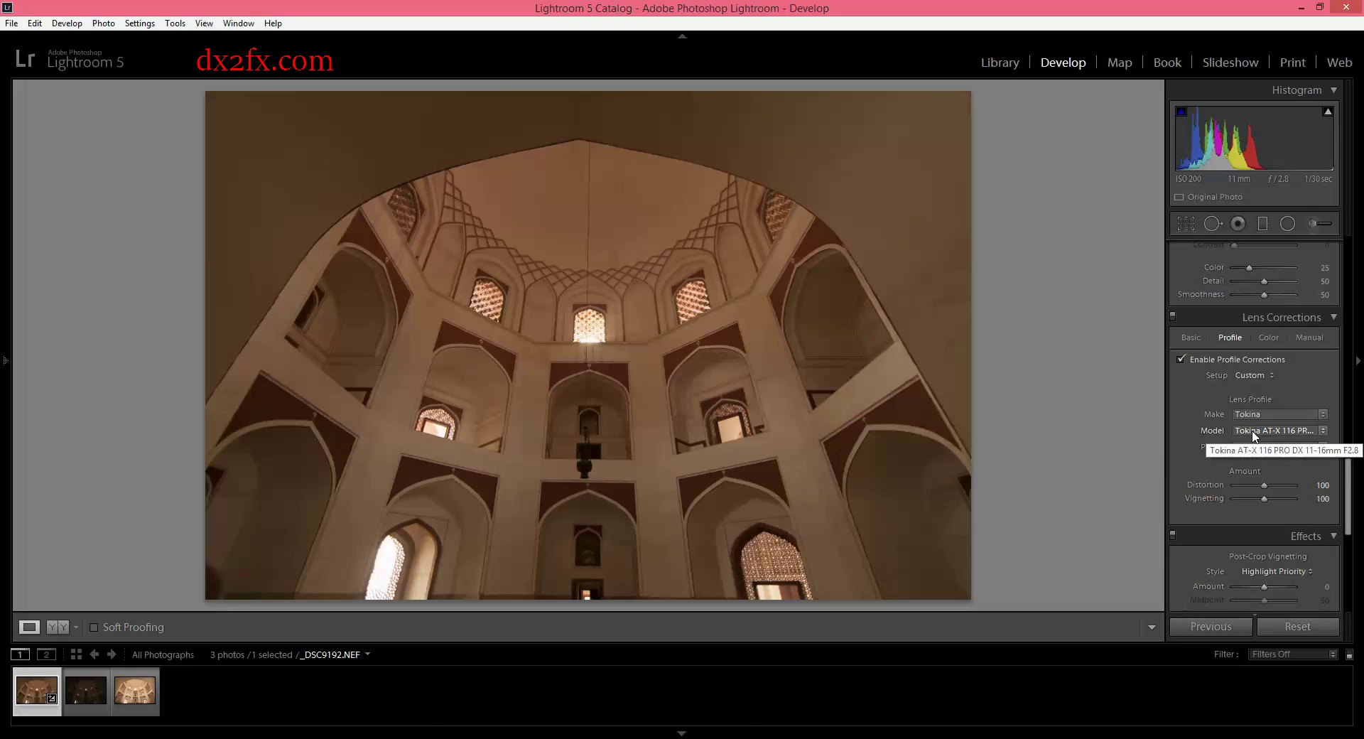
Review the available Tokina lens models and the basic lens correction options
{"action": "left_click", "coordinate": [1254, 434]}
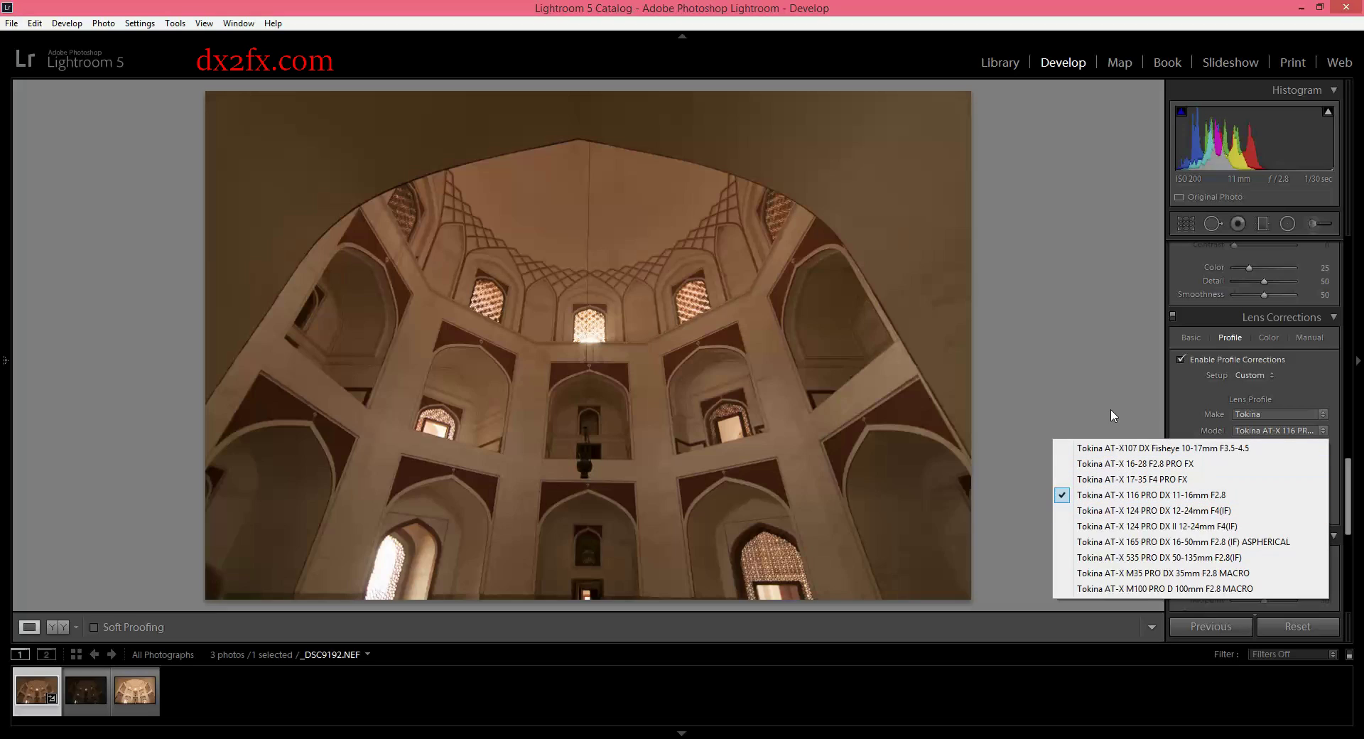
{"action": "left_click", "coordinate": [1211, 426]}
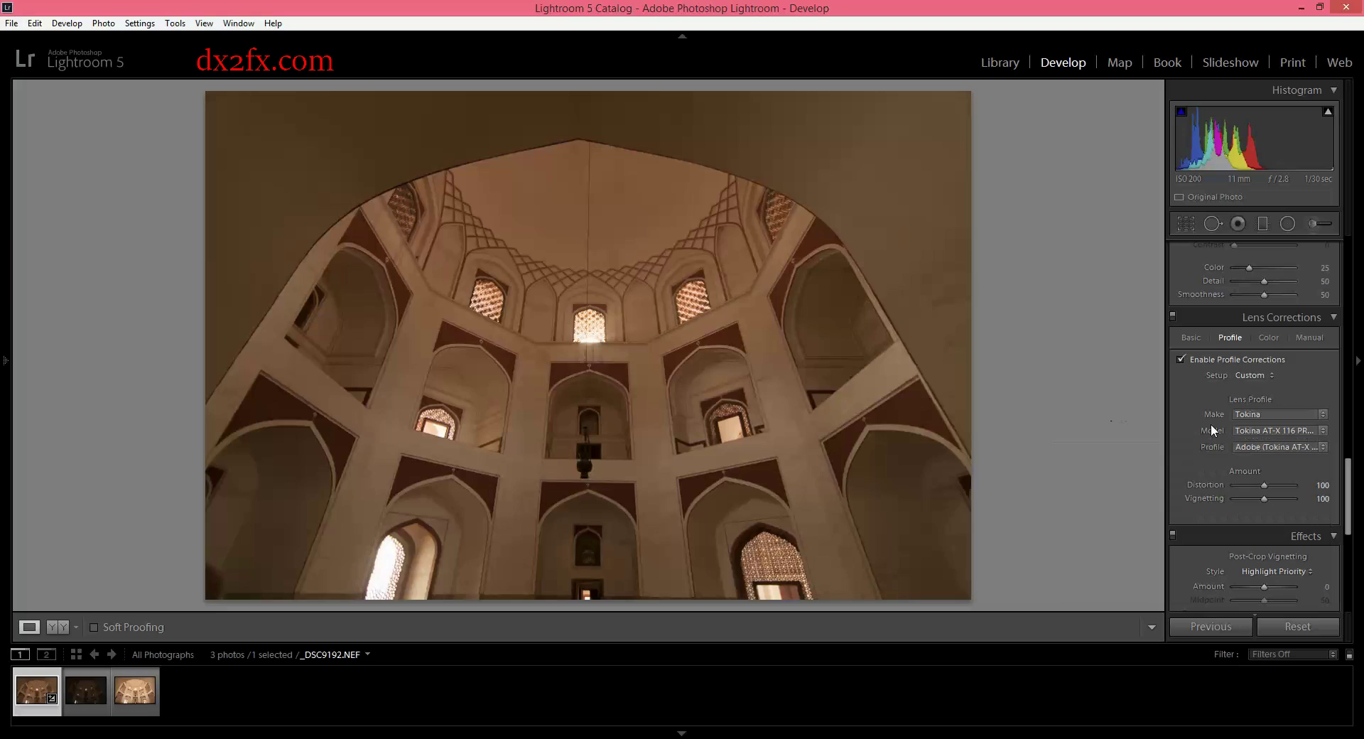
{"action": "left_click", "coordinate": [1257, 431]}
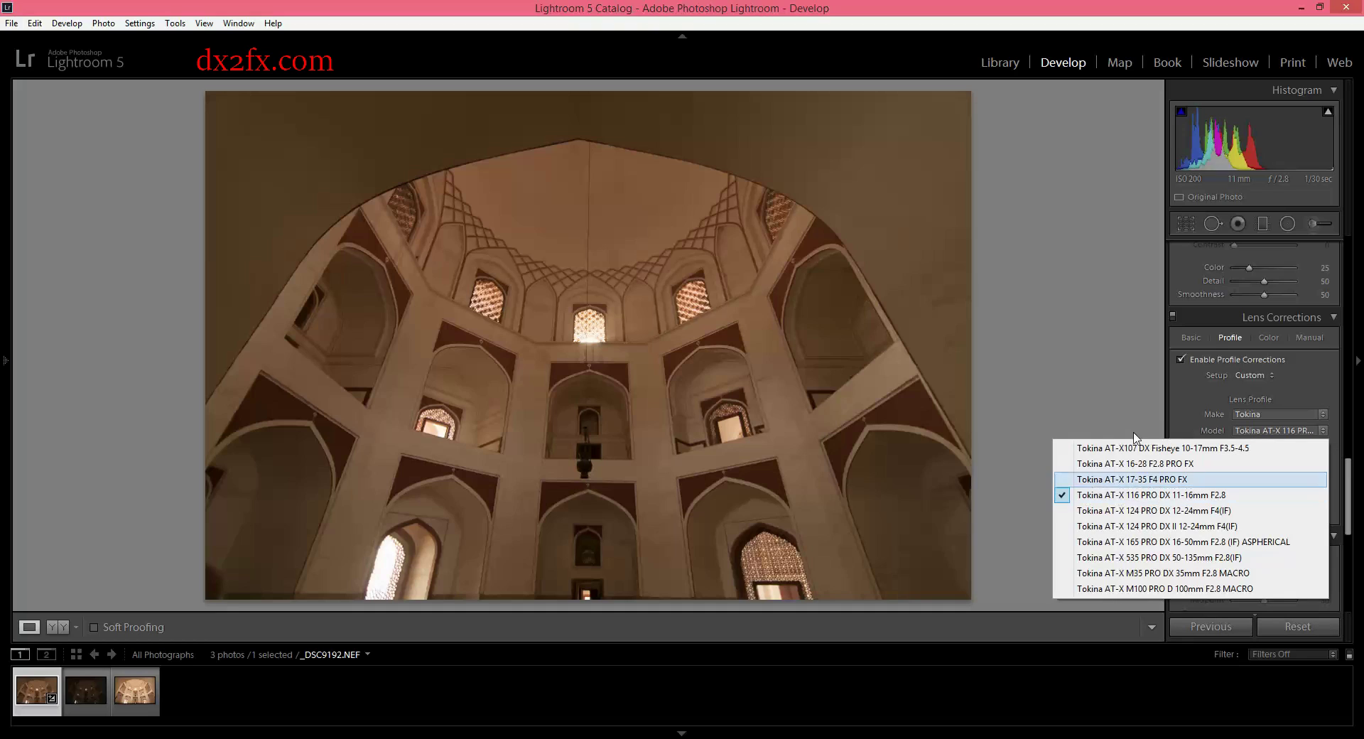
{"action": "left_click", "coordinate": [1124, 377]}
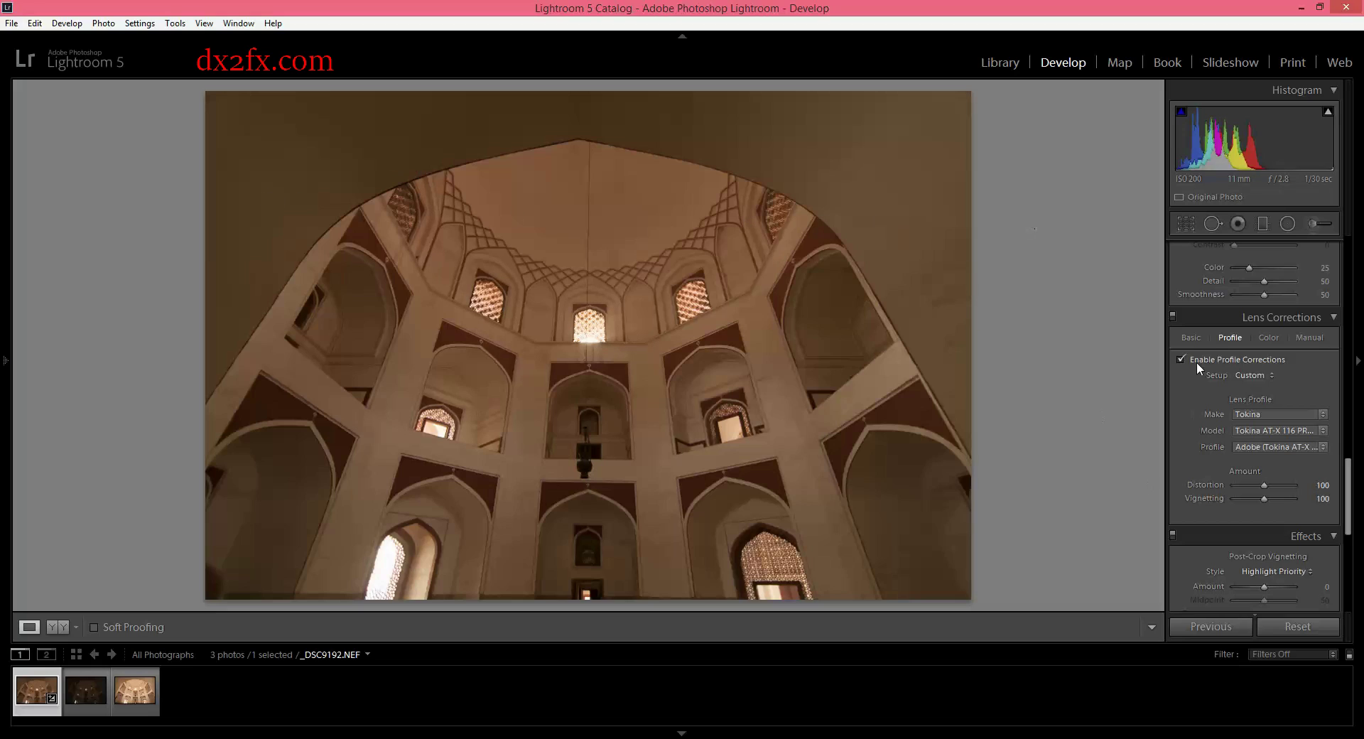
{"action": "left_click", "coordinate": [1190, 338]}
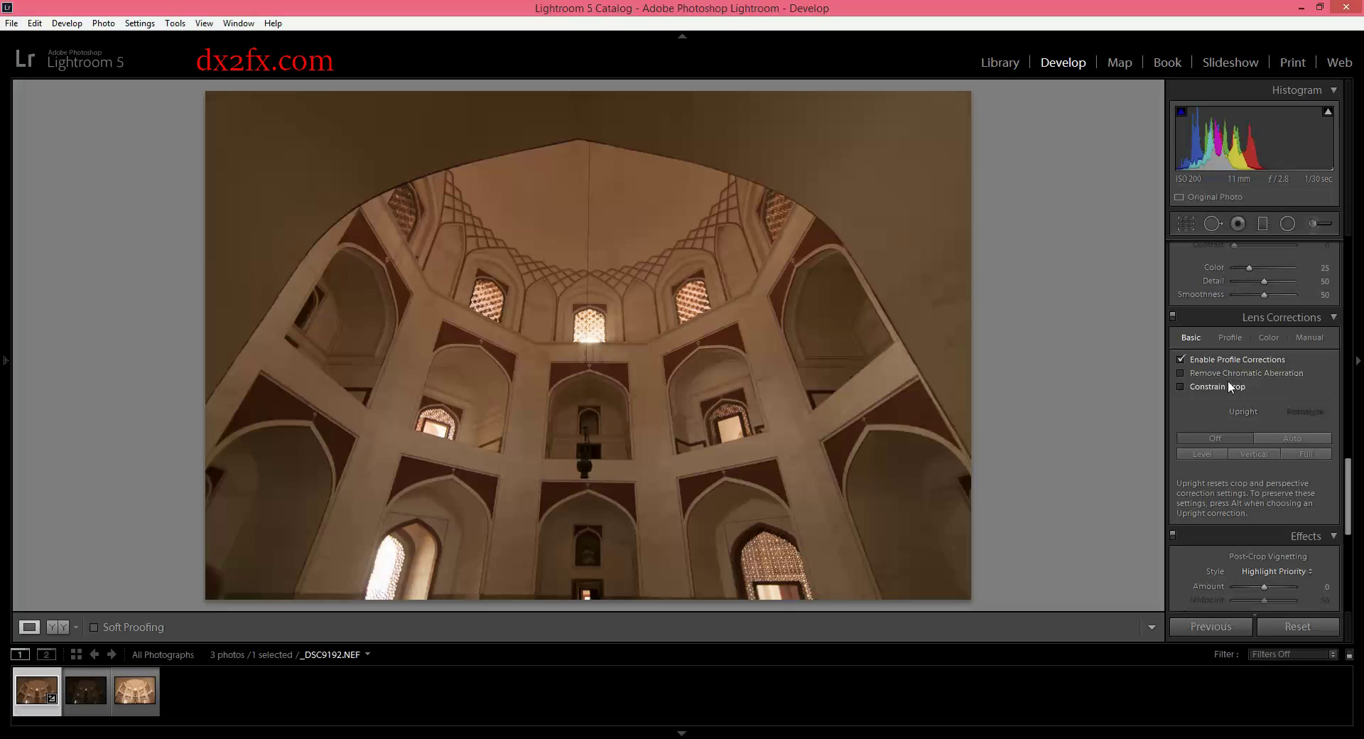
Adjust the photo's detail and presence with sharpening amount 32, luminance noise reduction 18 and clarity +10
{"action": "left_click_drag", "start_coordinate": [1348, 509], "coordinate": [1354, 440]}
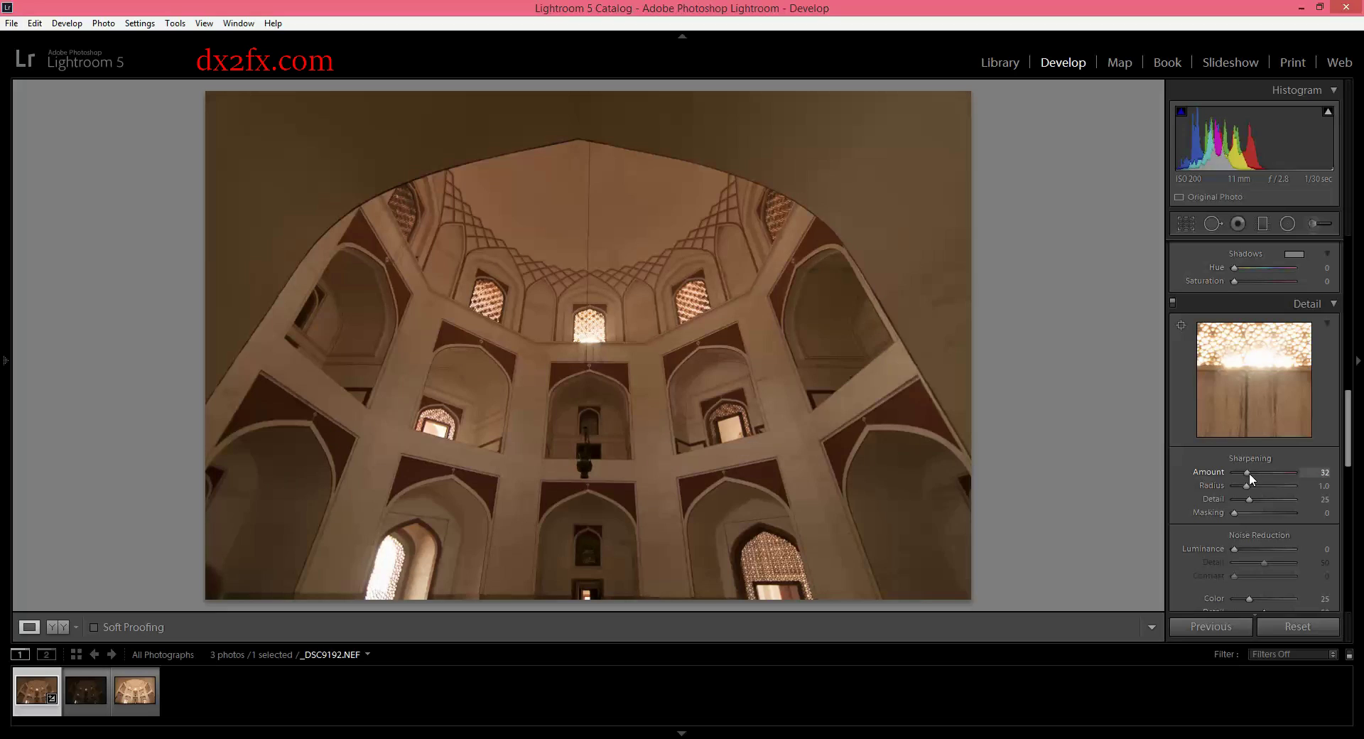
{"action": "left_click_drag", "start_coordinate": [1237, 549], "coordinate": [1238, 551]}
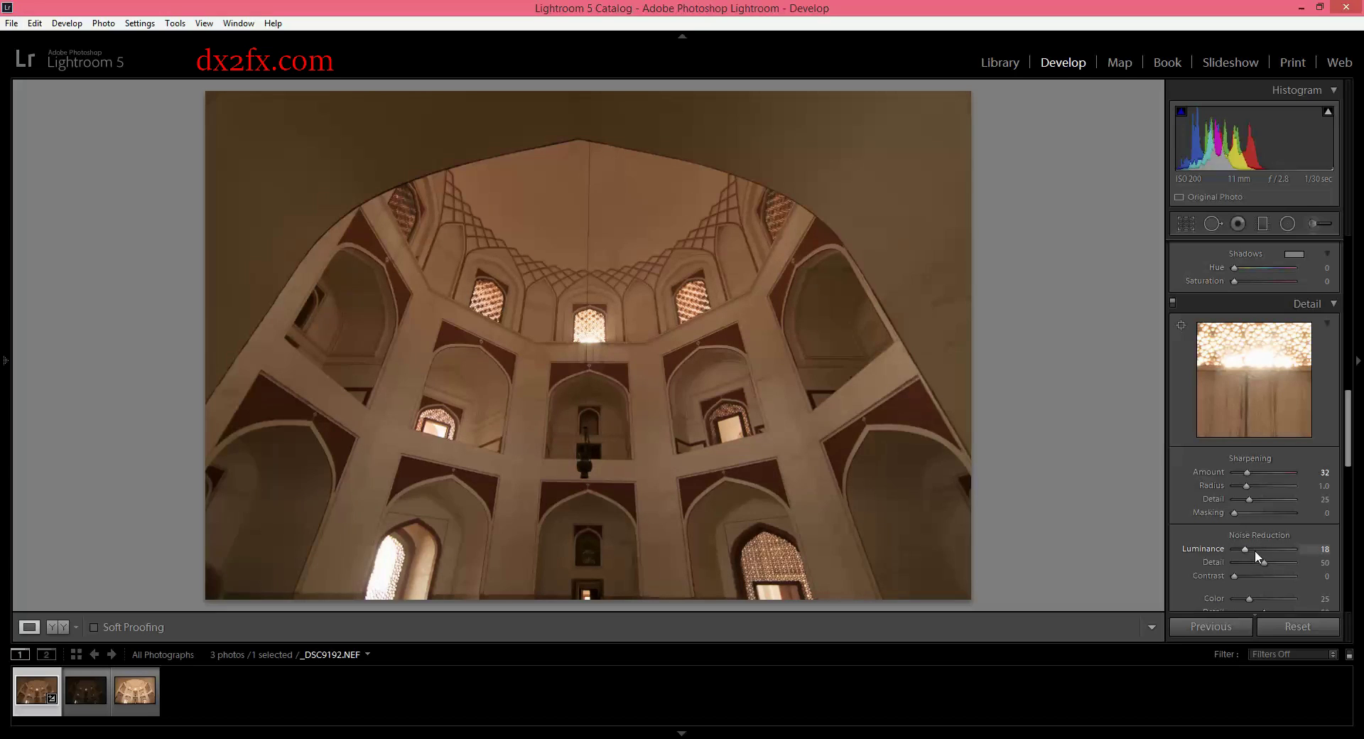
{"action": "left_click_drag", "start_coordinate": [1350, 459], "coordinate": [1348, 285]}
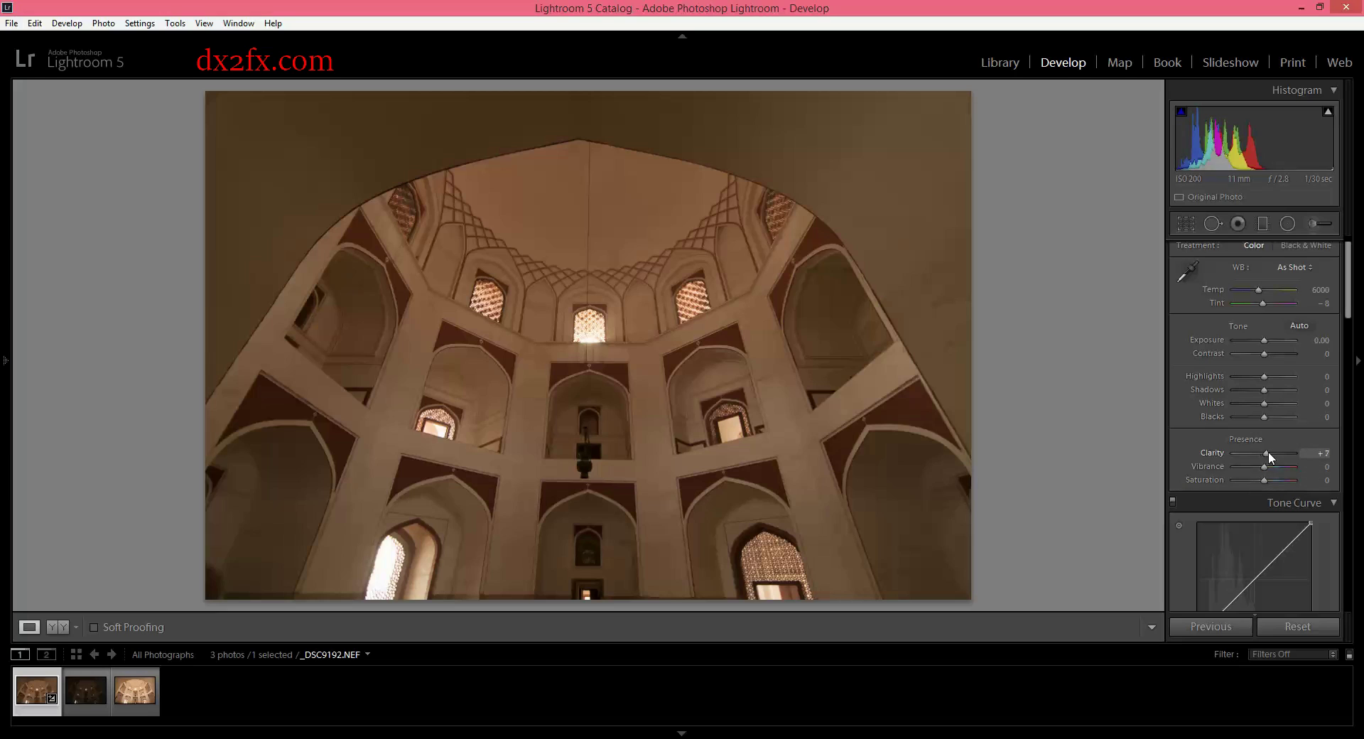
{"action": "left_click_drag", "start_coordinate": [1267, 450], "coordinate": [1268, 452]}
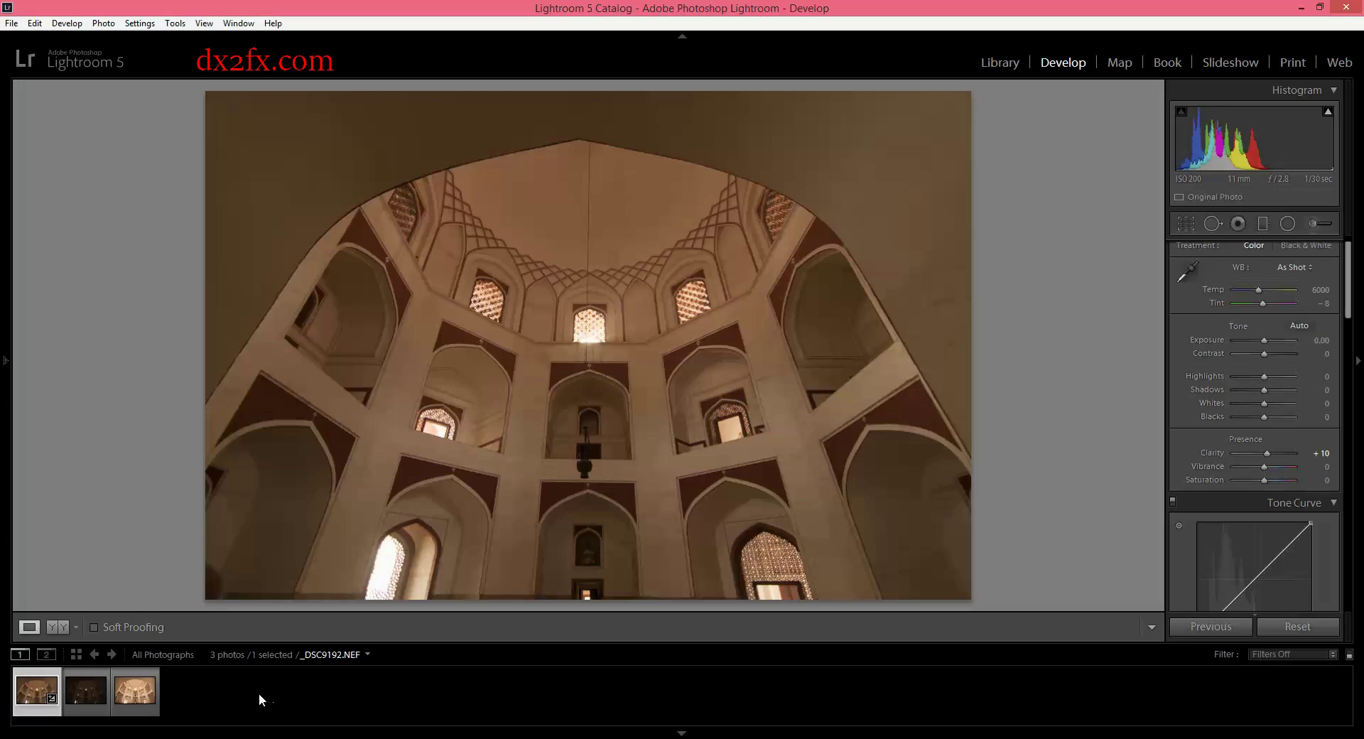
Select all three bracketed photos and synchronize all develop settings from _DSC9192.NEF to them
{"action": "key", "text": "shift"}
{"action": "left_click", "coordinate": [146, 713], "text": "shift"}
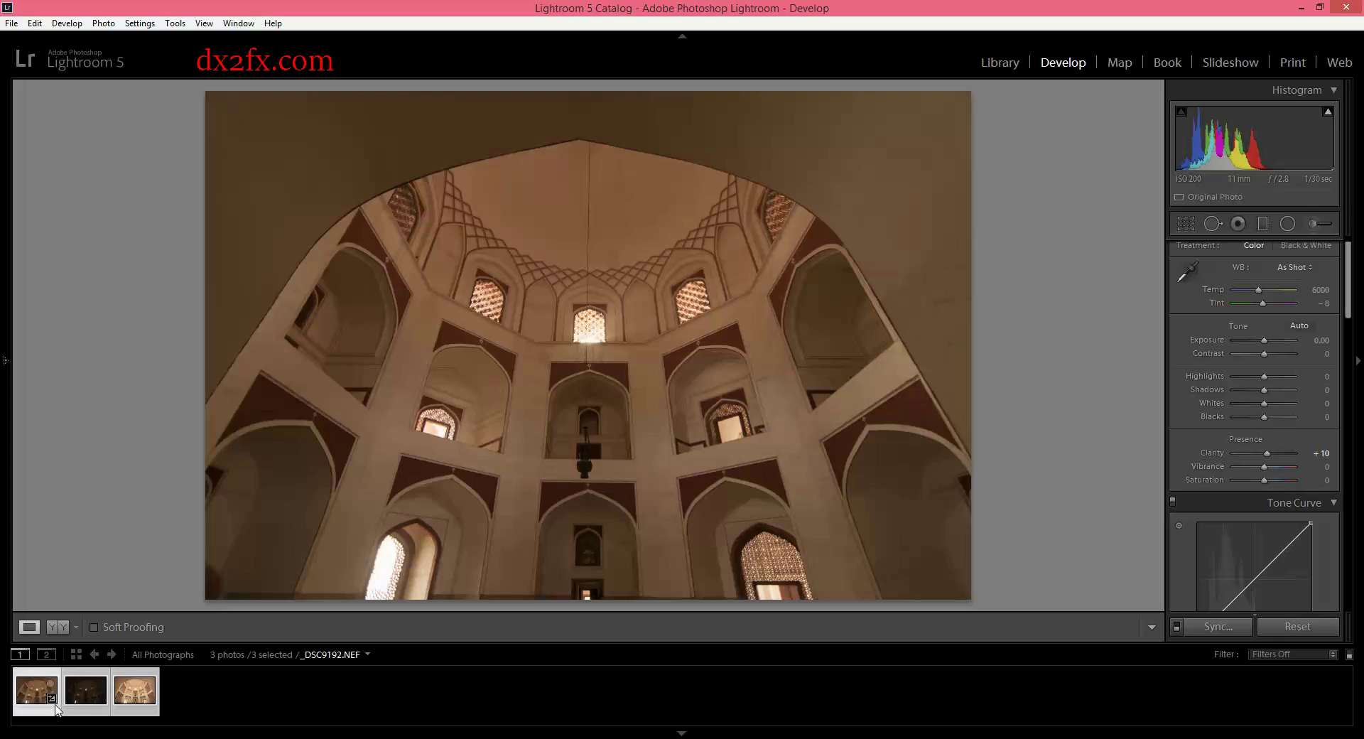
{"action": "left_click", "coordinate": [1228, 629]}
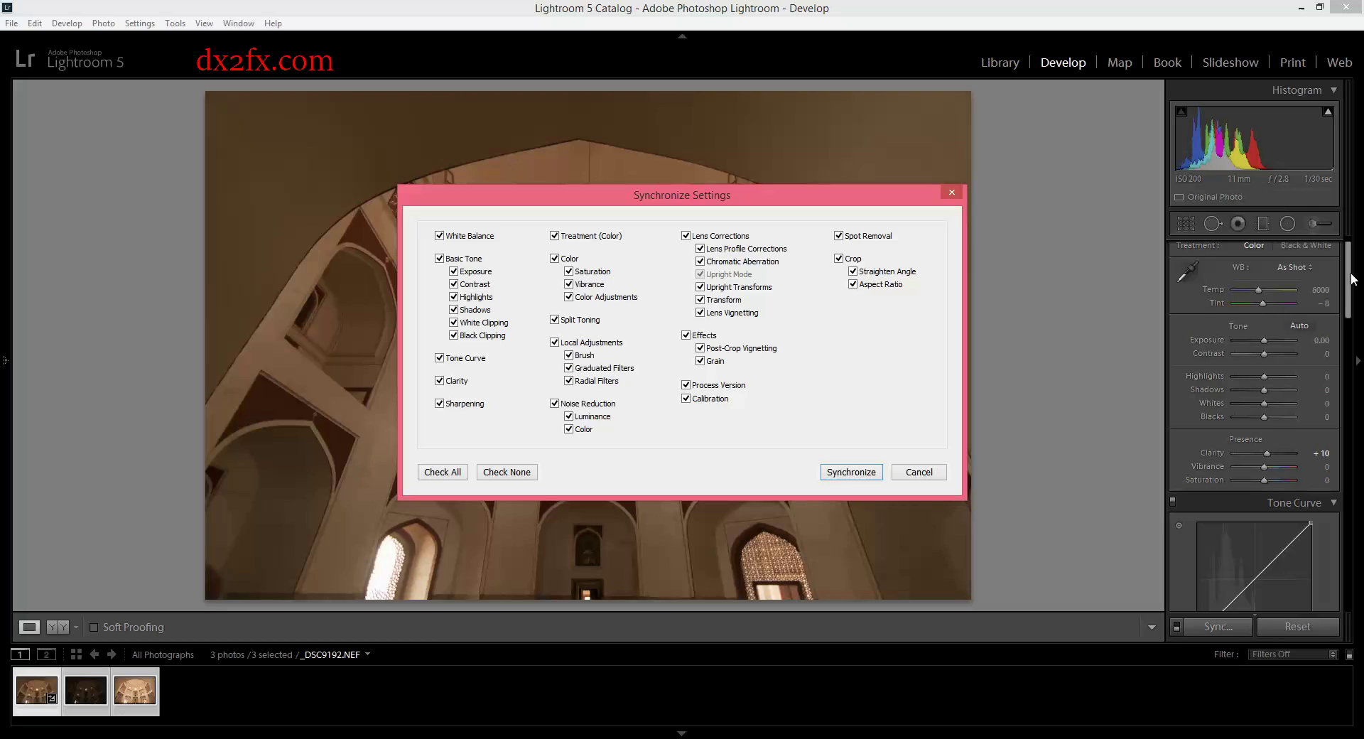
{"action": "left_click", "coordinate": [837, 472]}
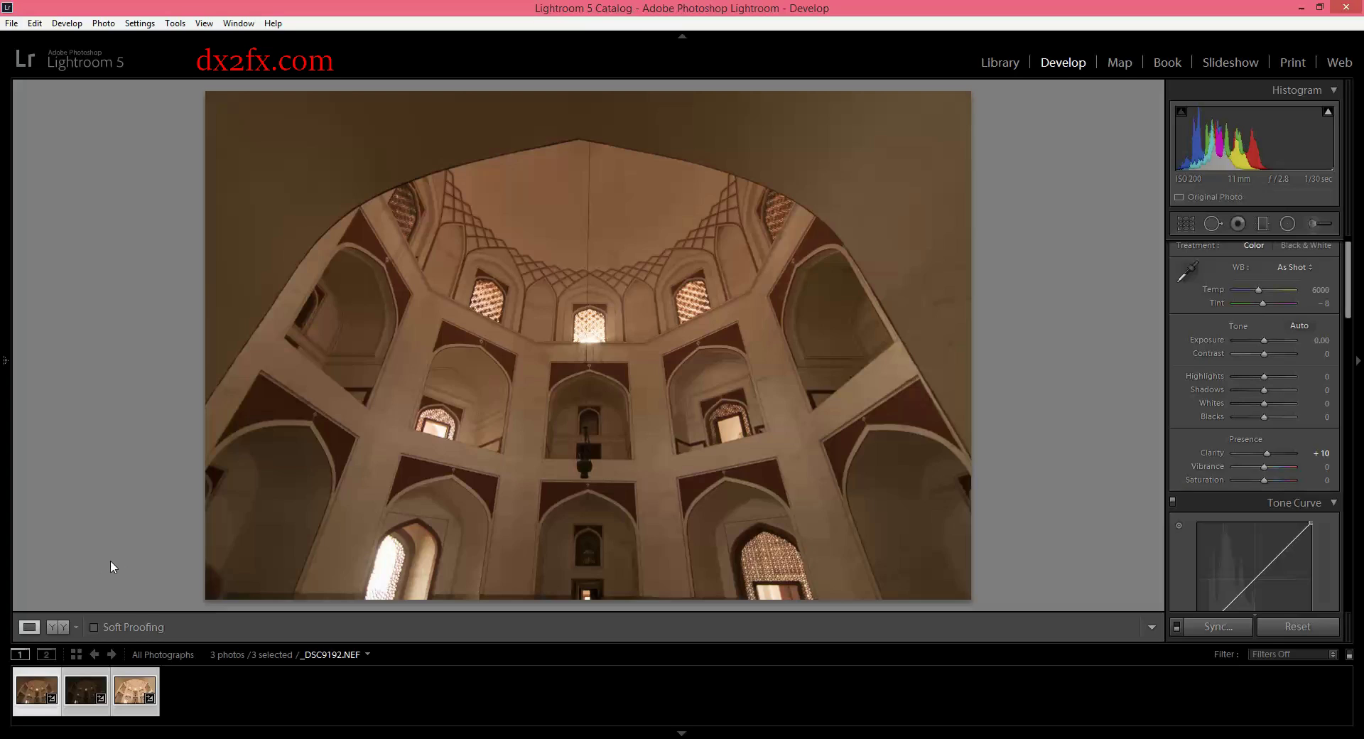
Set up the export of the three photos with the Merge to 32-bit HDR preset, keeping 16 bits/component and no compression
{"action": "left_click", "coordinate": [12, 24]}
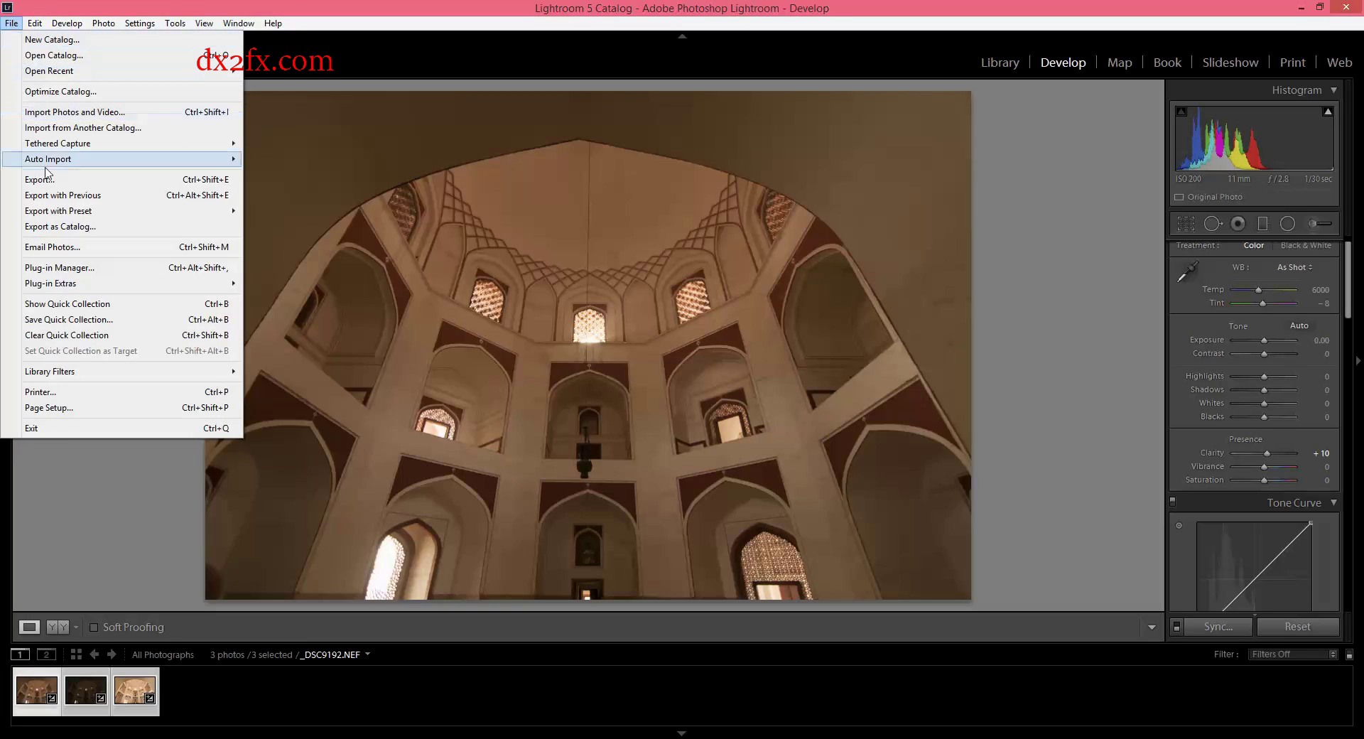
{"action": "left_click", "coordinate": [49, 183]}
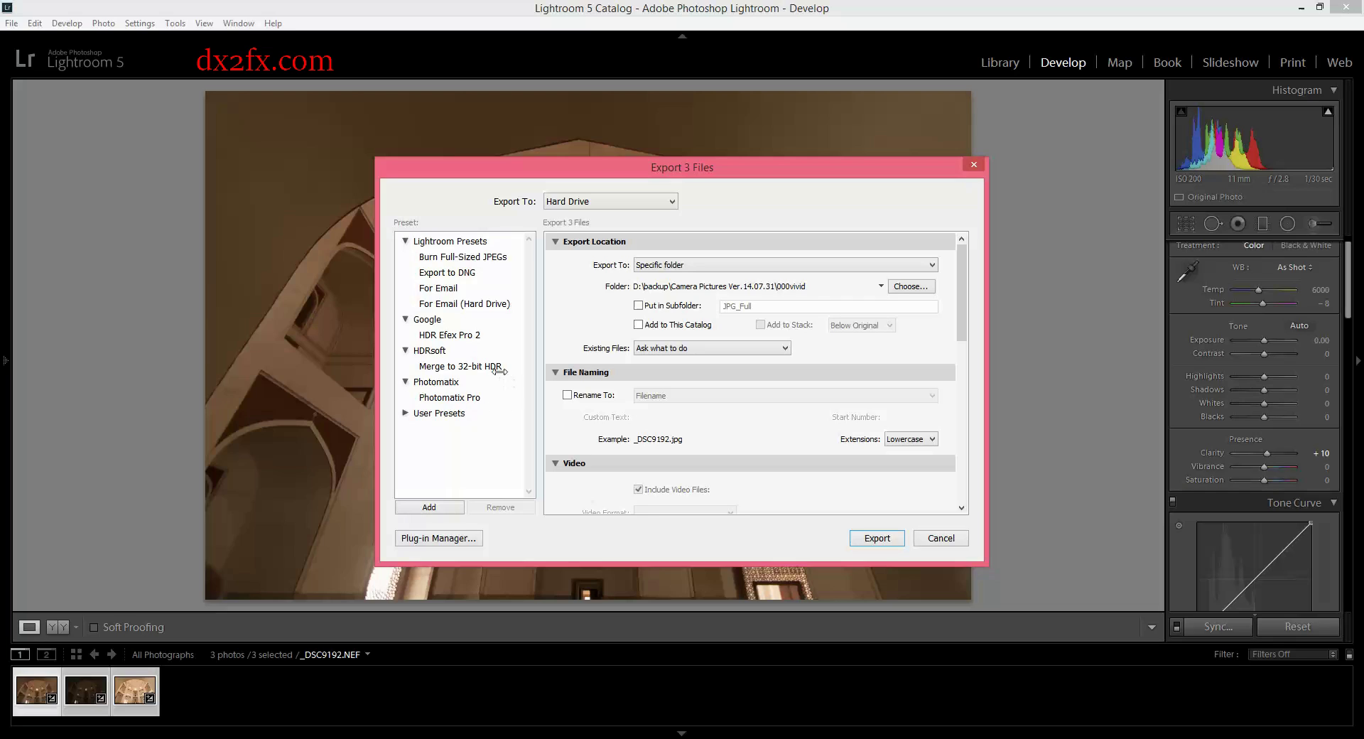
{"action": "left_click", "coordinate": [460, 366]}
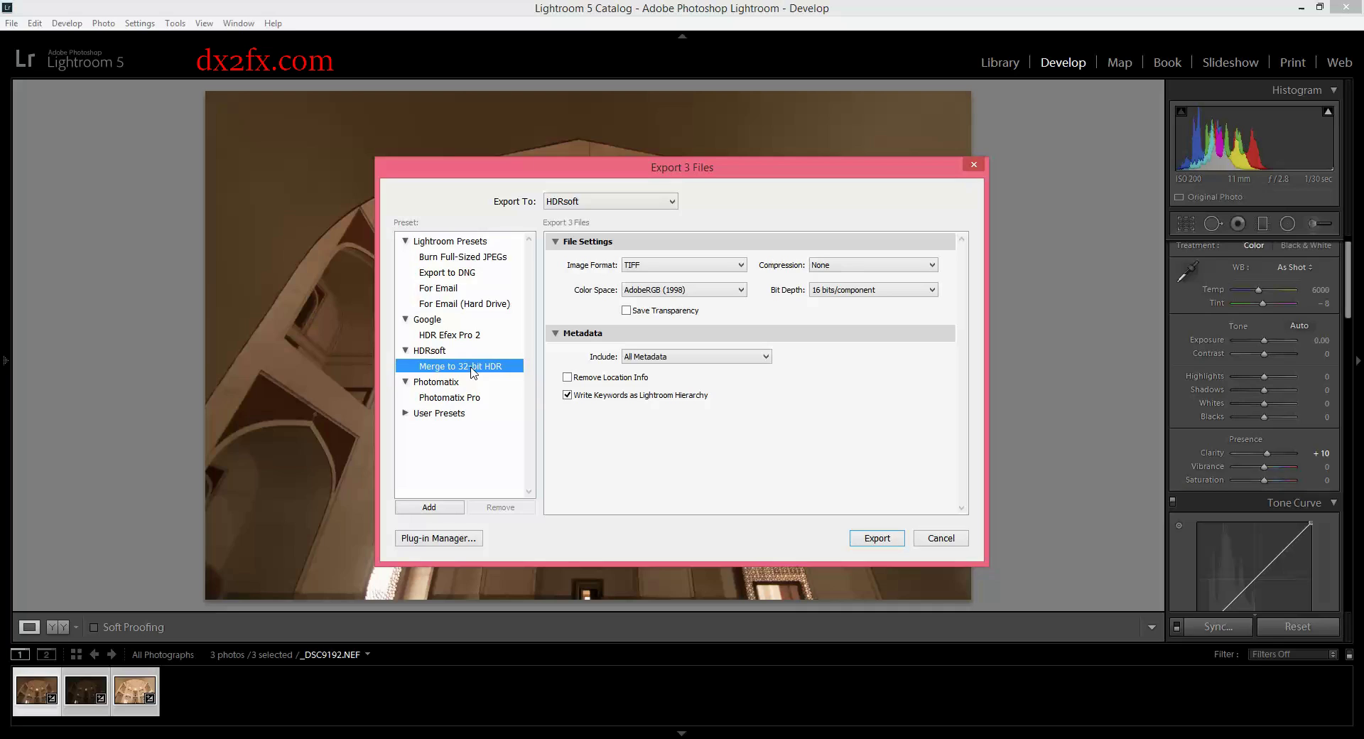
{"action": "left_click", "coordinate": [854, 269]}
{"action": "left_click", "coordinate": [827, 279]}
{"action": "left_click", "coordinate": [818, 294]}
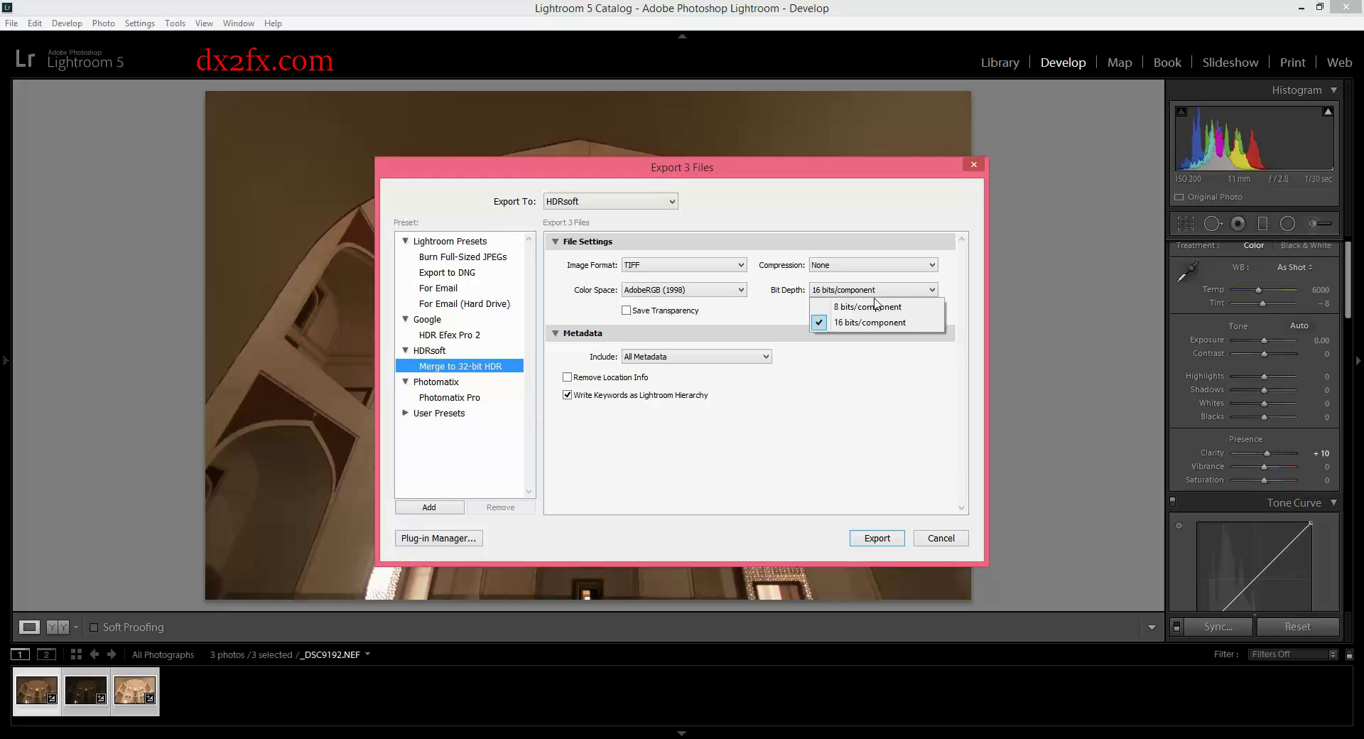
{"action": "left_click", "coordinate": [847, 380]}
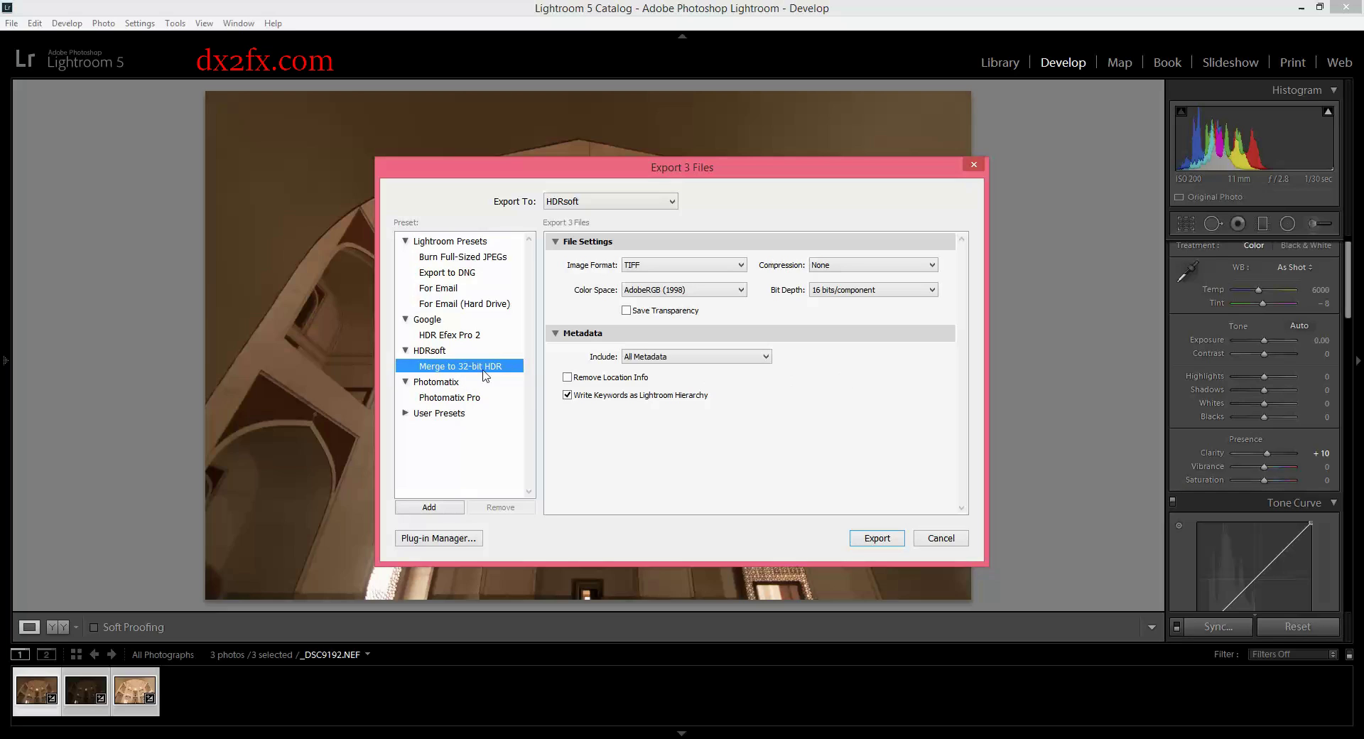
Export the photos and merge them to a 32-bit HDR file named after the first photo, with image alignment and noise reduction
{"action": "left_click", "coordinate": [874, 541]}
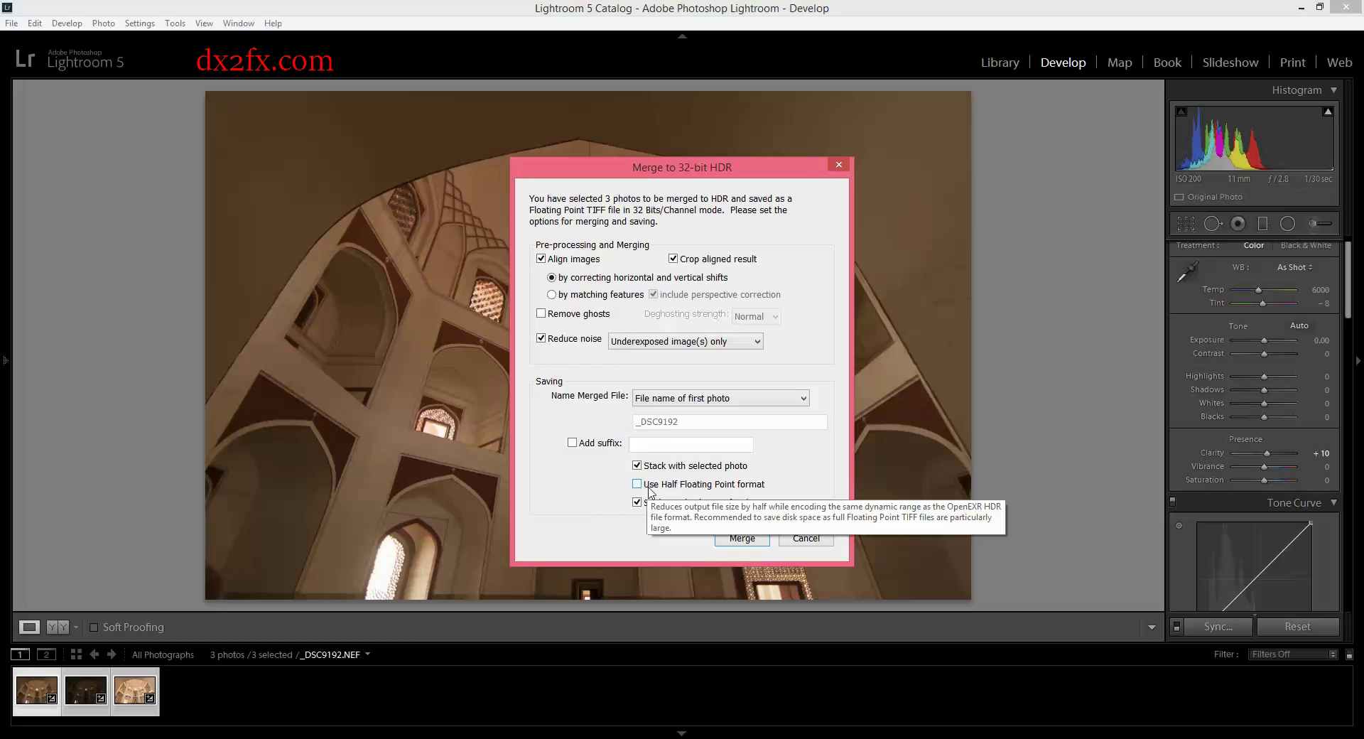
{"action": "left_click", "coordinate": [742, 538]}
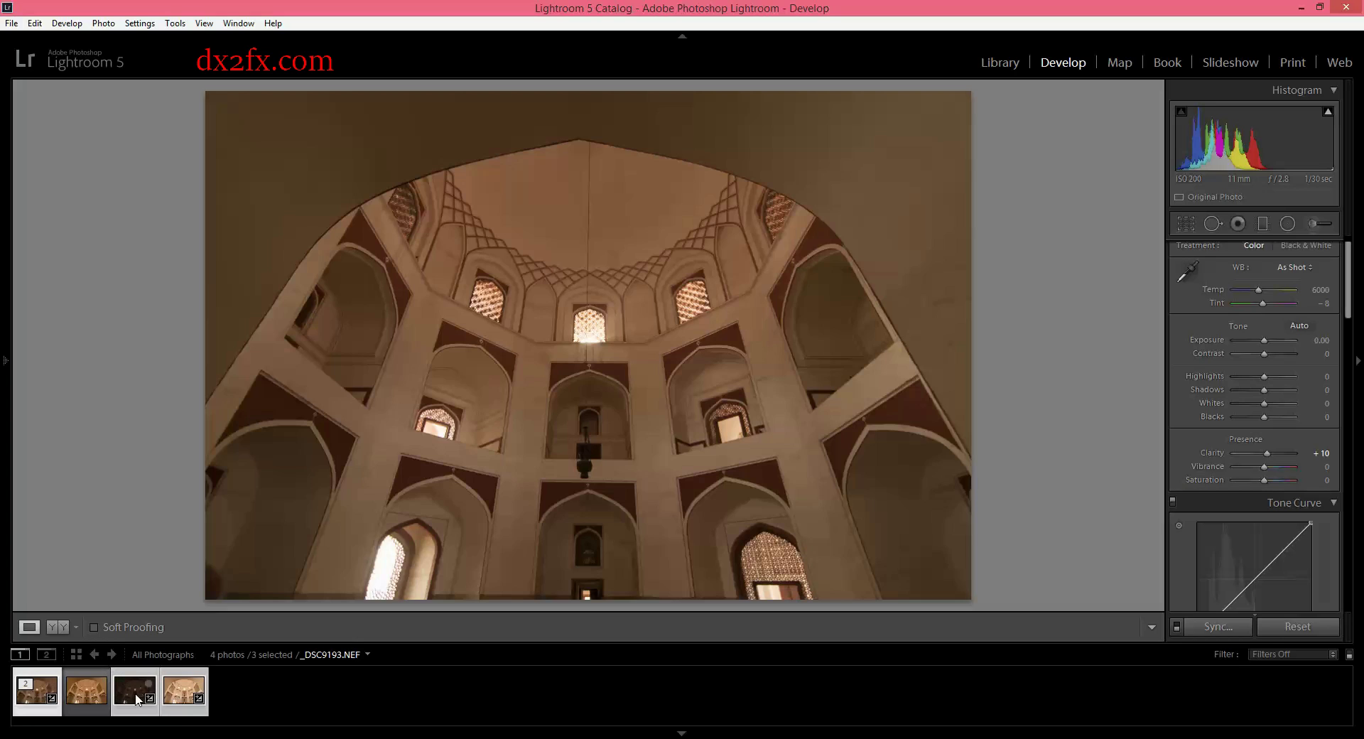
Compare the merged _DSC9192.tif with the original _DSC9192.NEF
{"action": "left_click", "coordinate": [225, 654]}
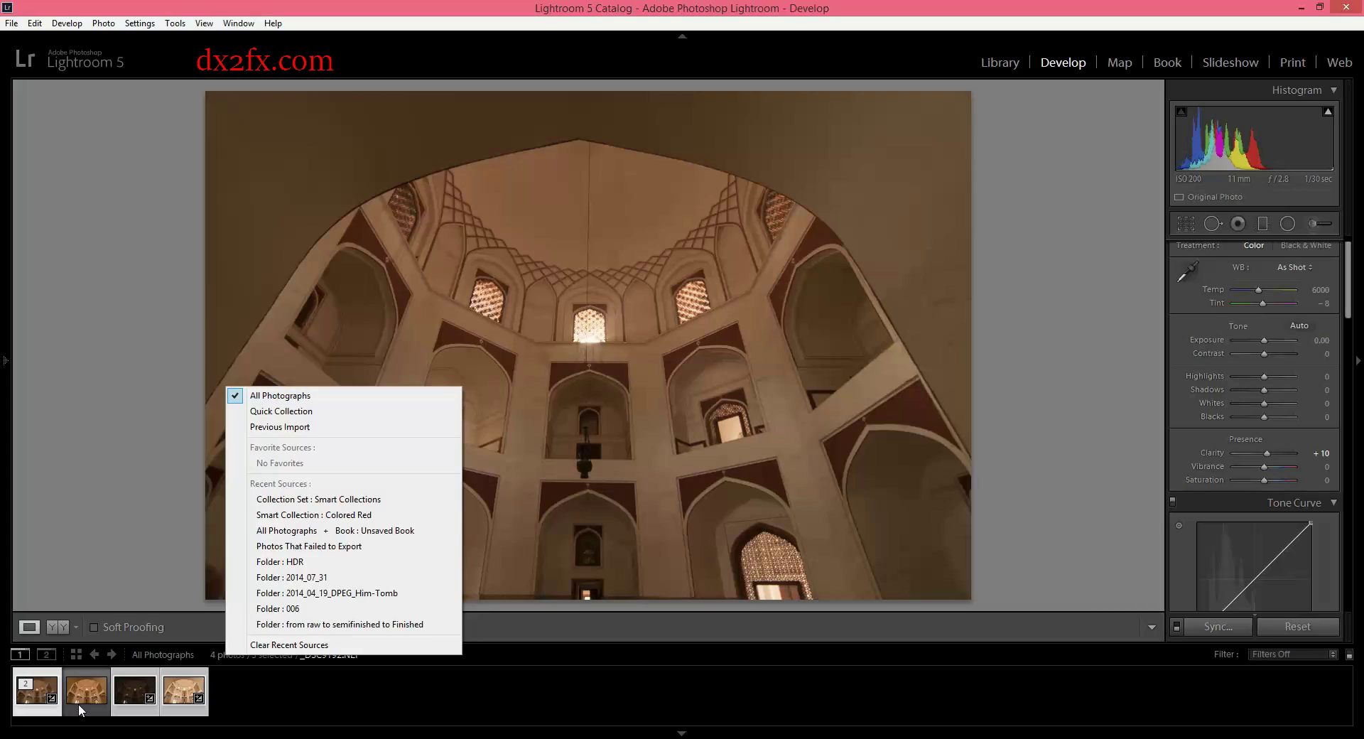
{"action": "left_click", "coordinate": [229, 699]}
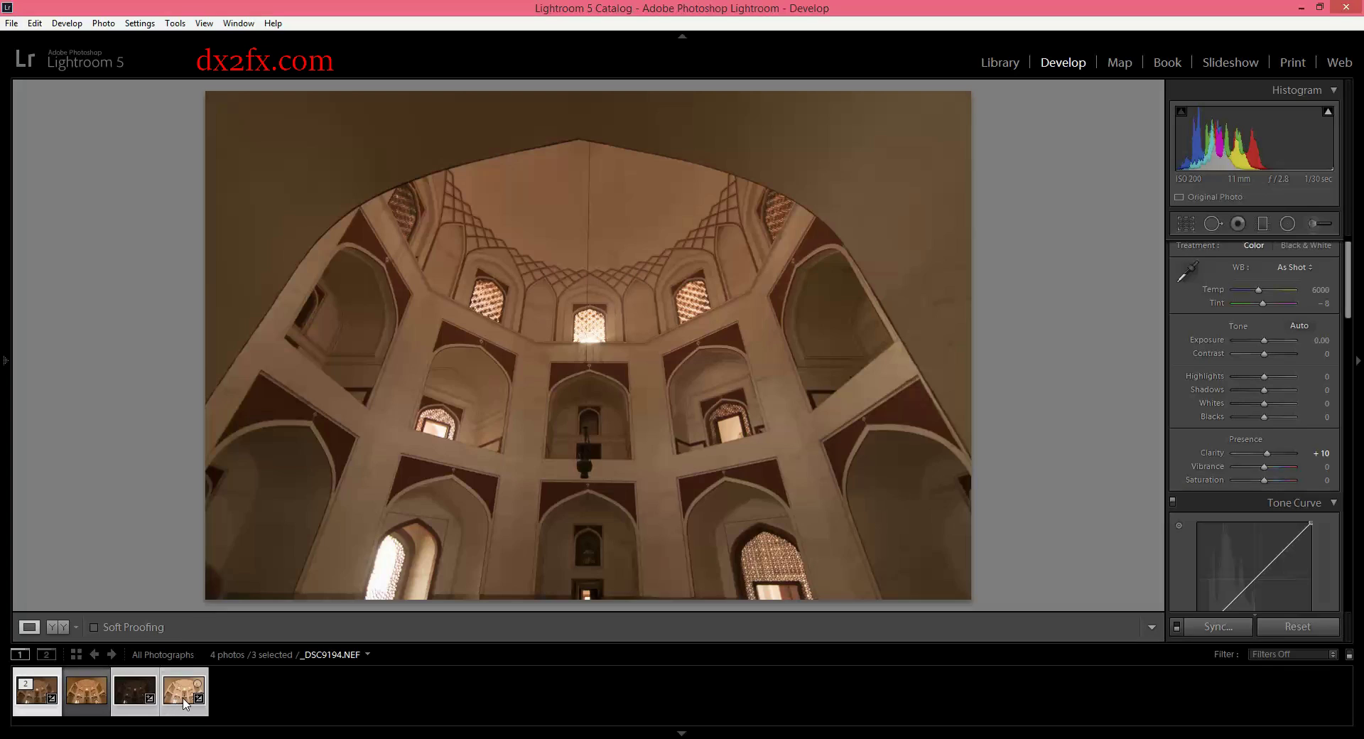
{"action": "left_click", "coordinate": [91, 712]}
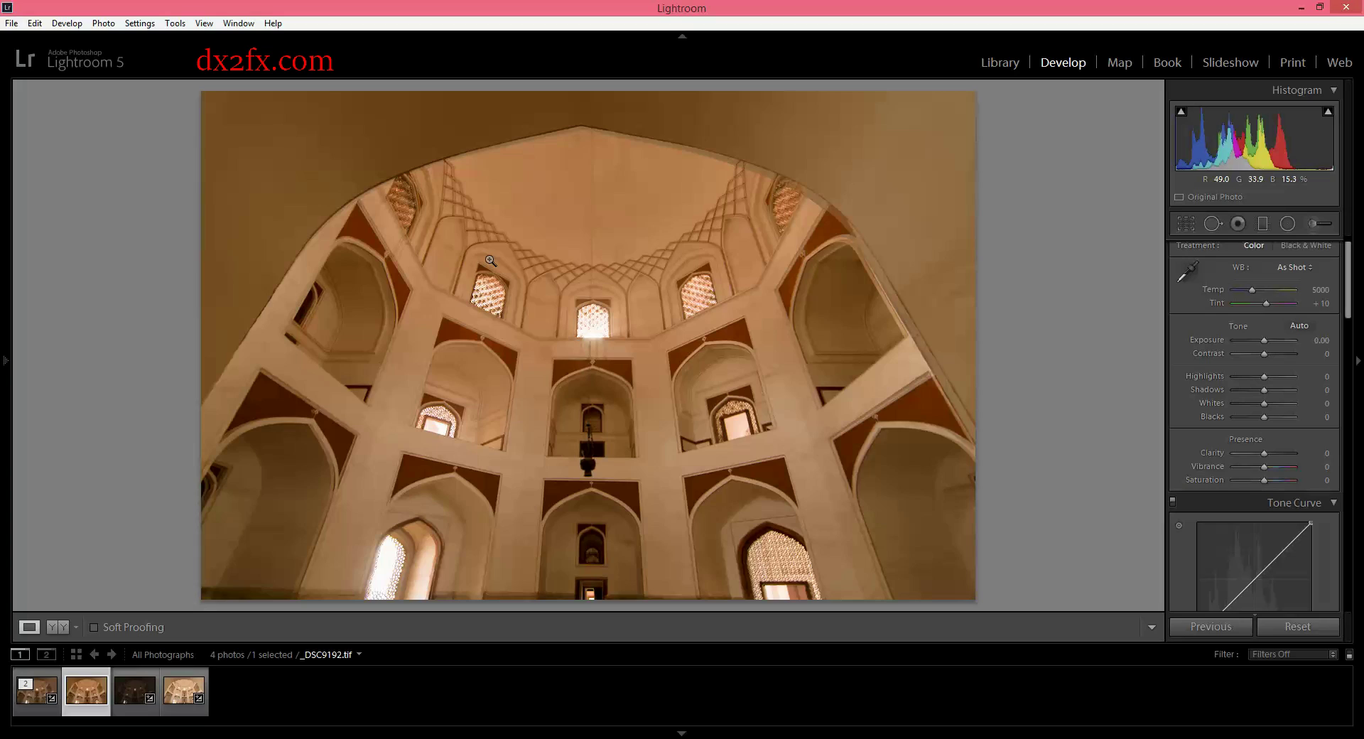
{"action": "left_click", "coordinate": [51, 687]}
{"action": "left_click", "coordinate": [24, 709]}
{"action": "left_click", "coordinate": [79, 710]}
Test the original _DSC9192.NEF by pushing its exposure to +5.00, and reset the exposure to 0.00
{"action": "left_click", "coordinate": [32, 710]}
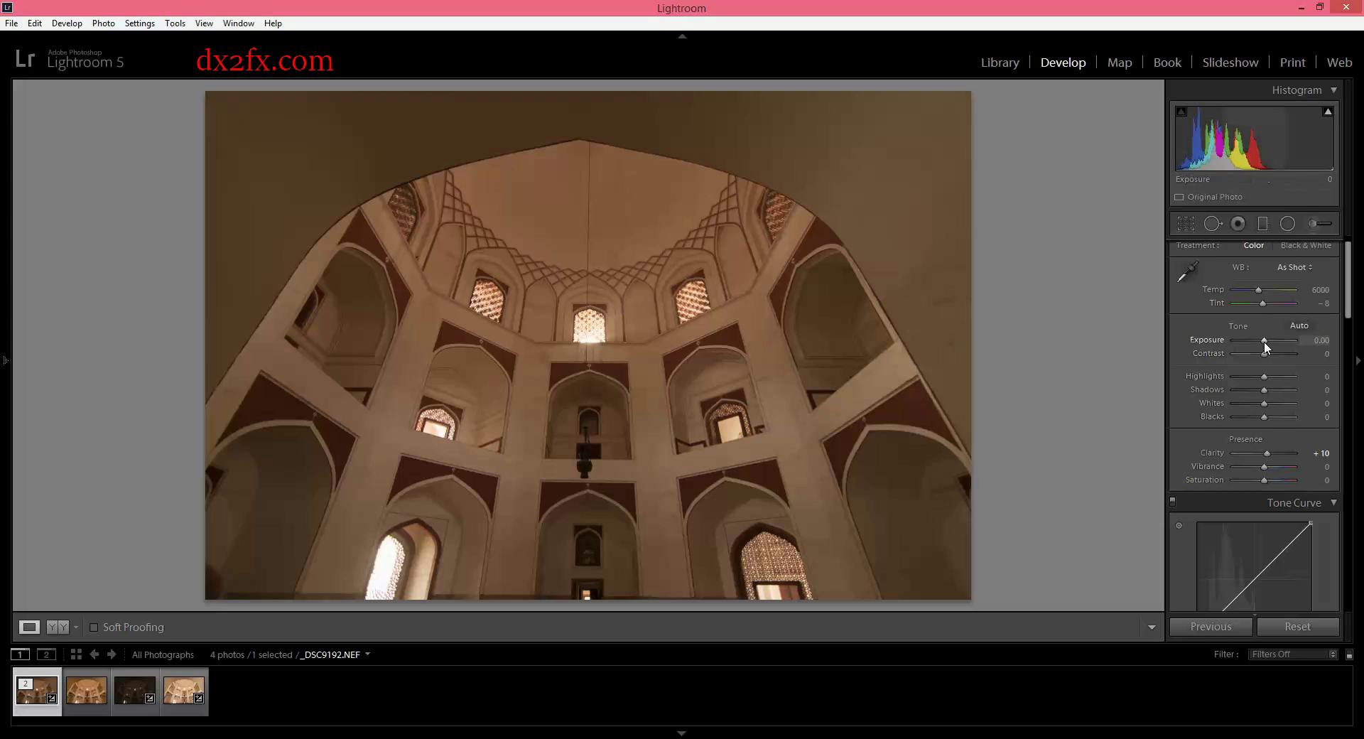
{"action": "left_click_drag", "start_coordinate": [1264, 341], "coordinate": [1296, 342]}
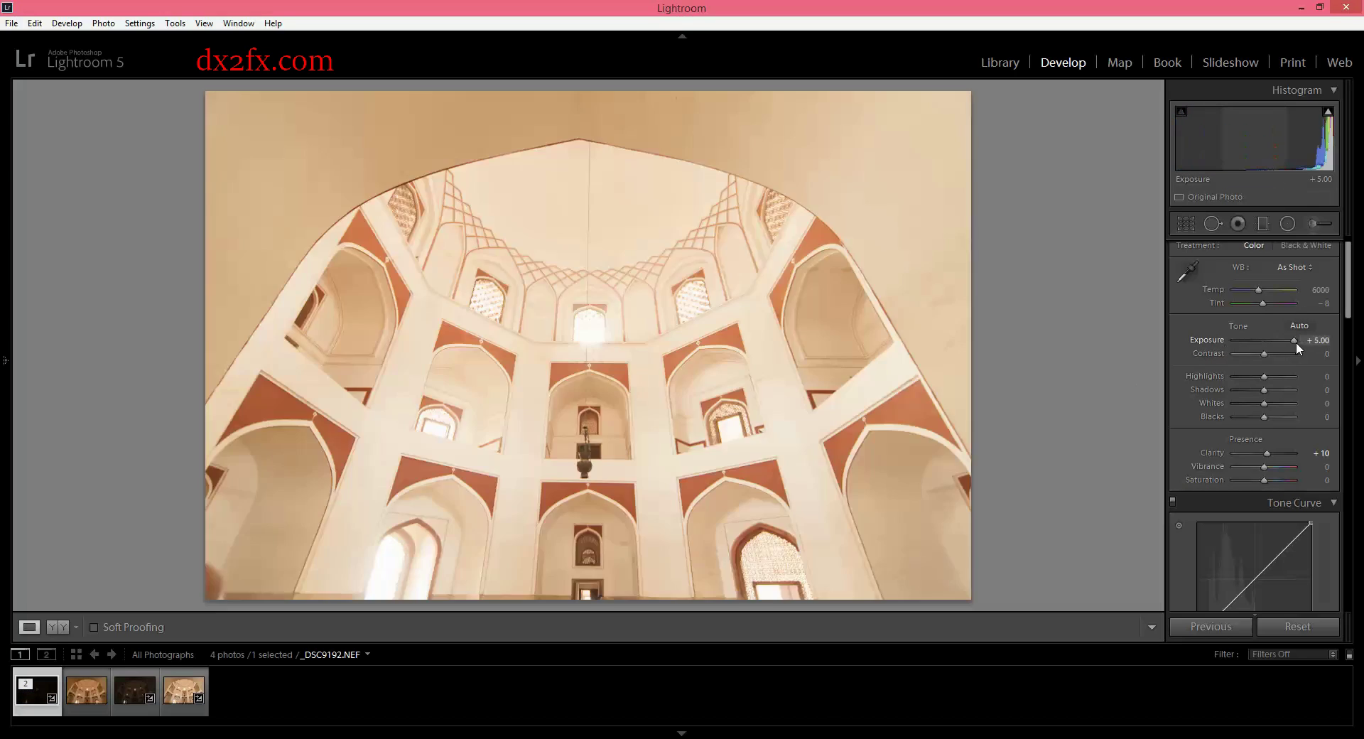
{"action": "double_click", "coordinate": [1293, 340]}
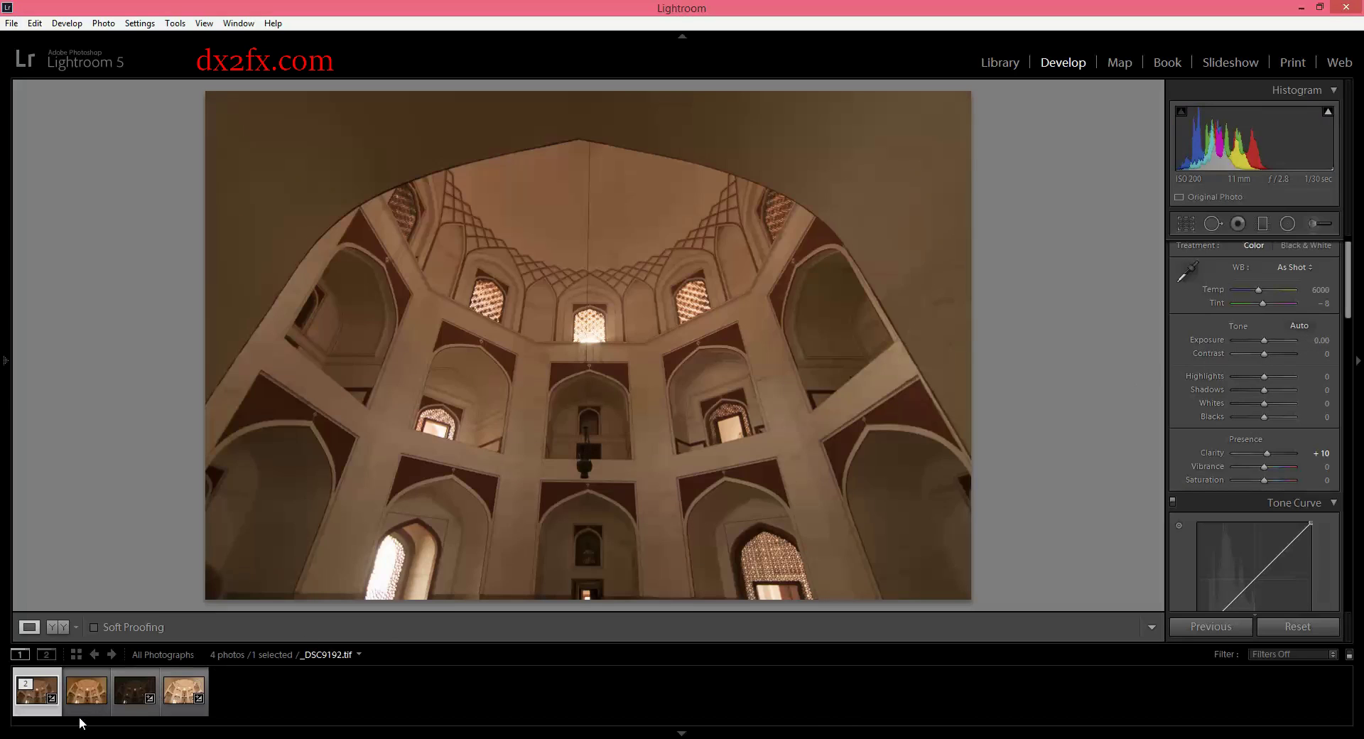
Test the merged _DSC9192.tif by lowering its exposure to -10.00, and reset the exposure to 0.00
{"action": "left_click", "coordinate": [94, 709]}
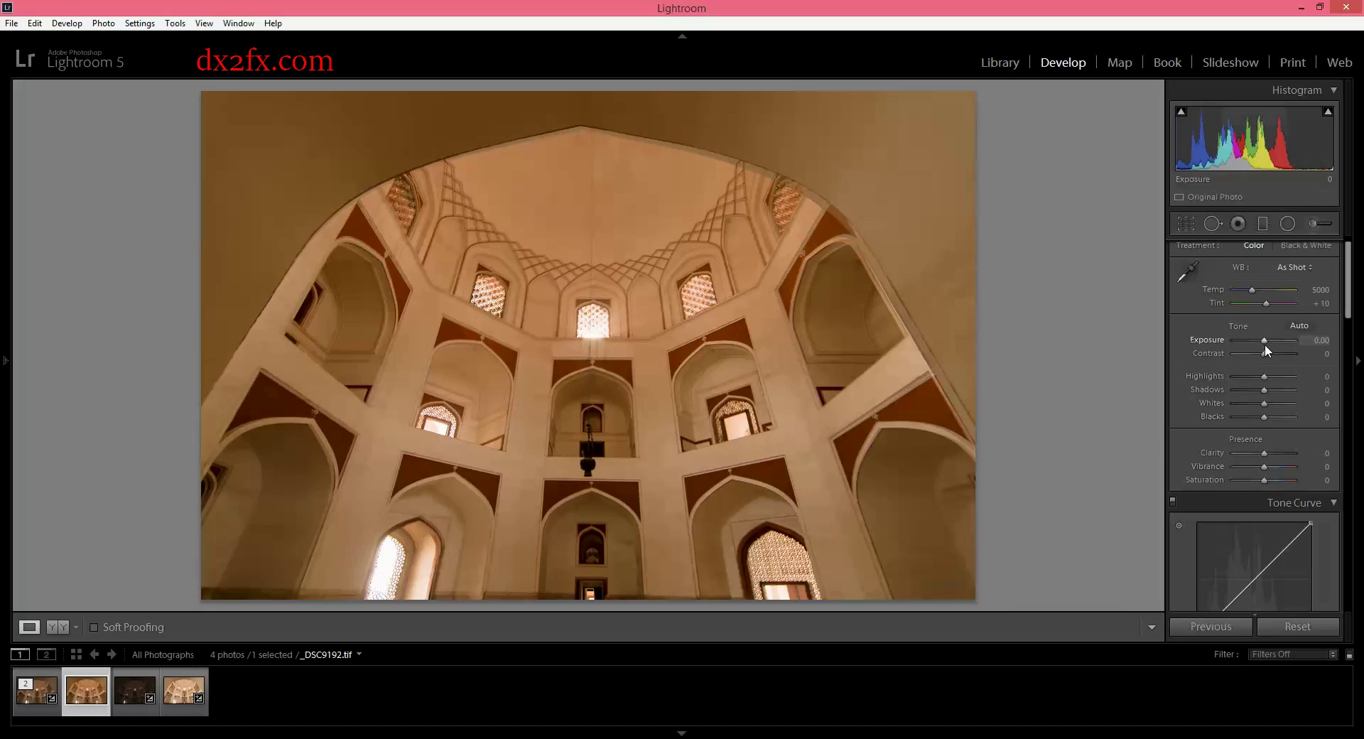
{"action": "left_click_drag", "start_coordinate": [1264, 343], "coordinate": [1223, 335]}
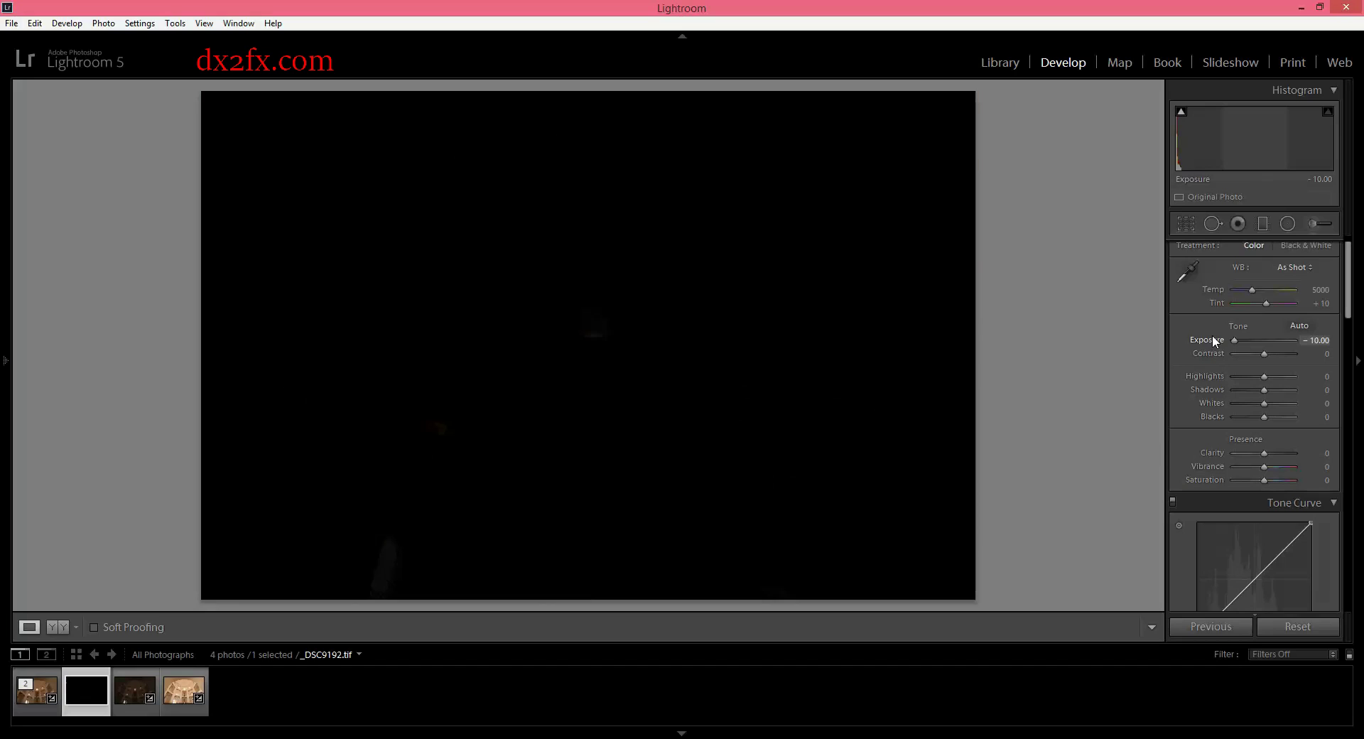
{"action": "double_click", "coordinate": [1212, 338]}
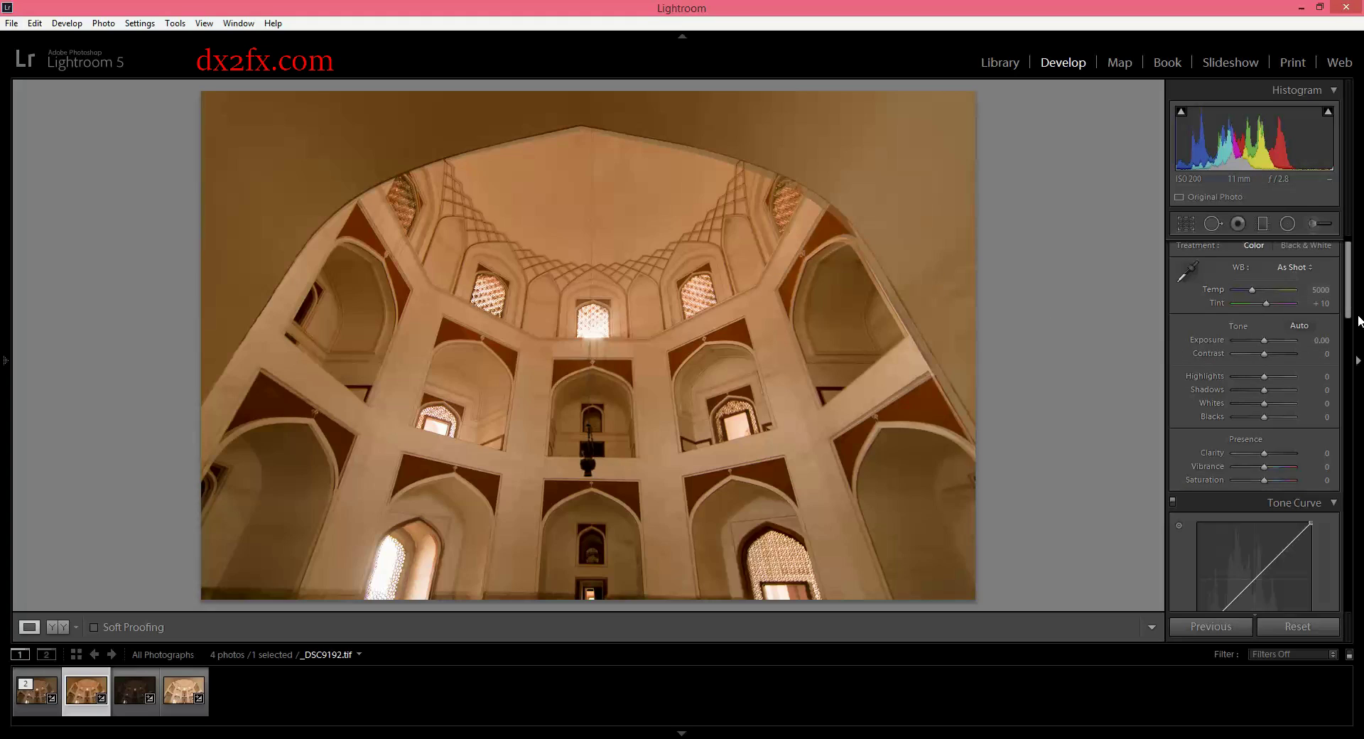
Apply Auto white balance to the merged photo and set the colour temperature to 3500
{"action": "left_click", "coordinate": [1287, 270]}
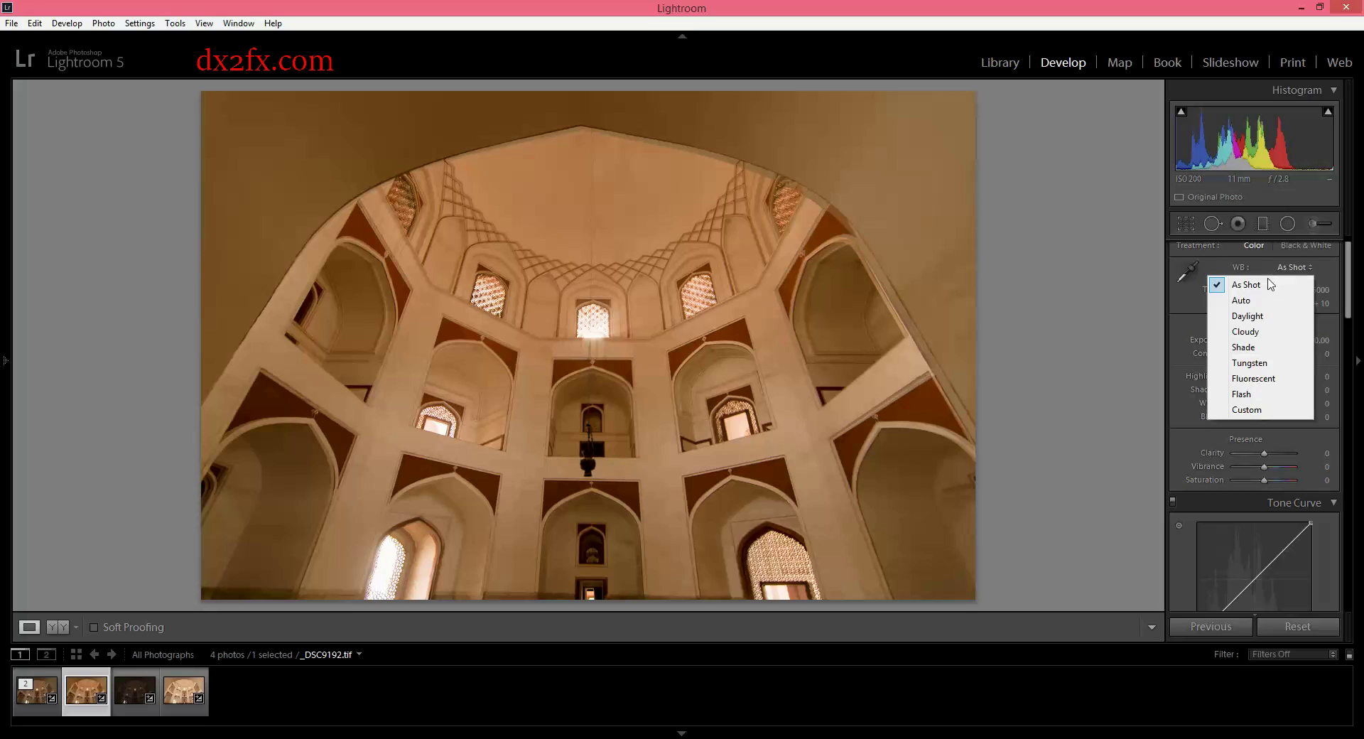
{"action": "left_click", "coordinate": [1236, 302]}
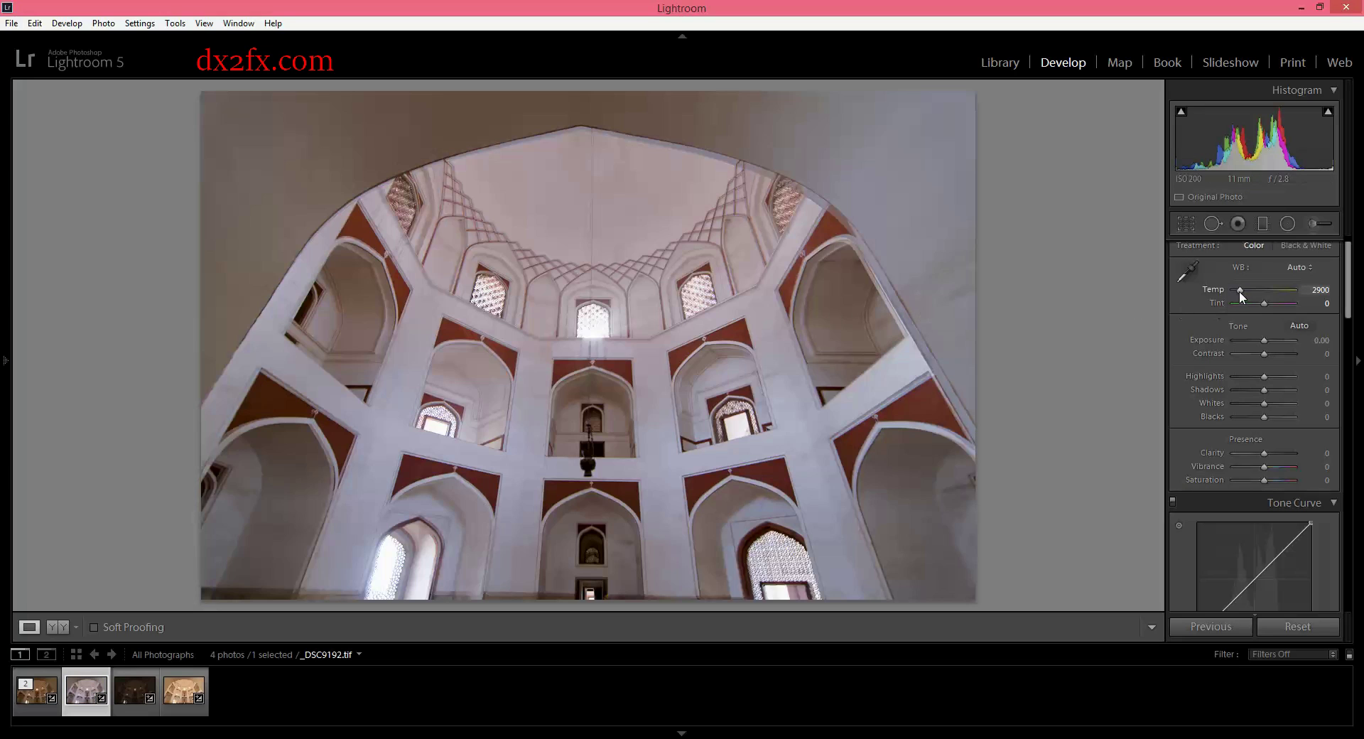
{"action": "left_click_drag", "start_coordinate": [1240, 290], "coordinate": [1244, 290]}
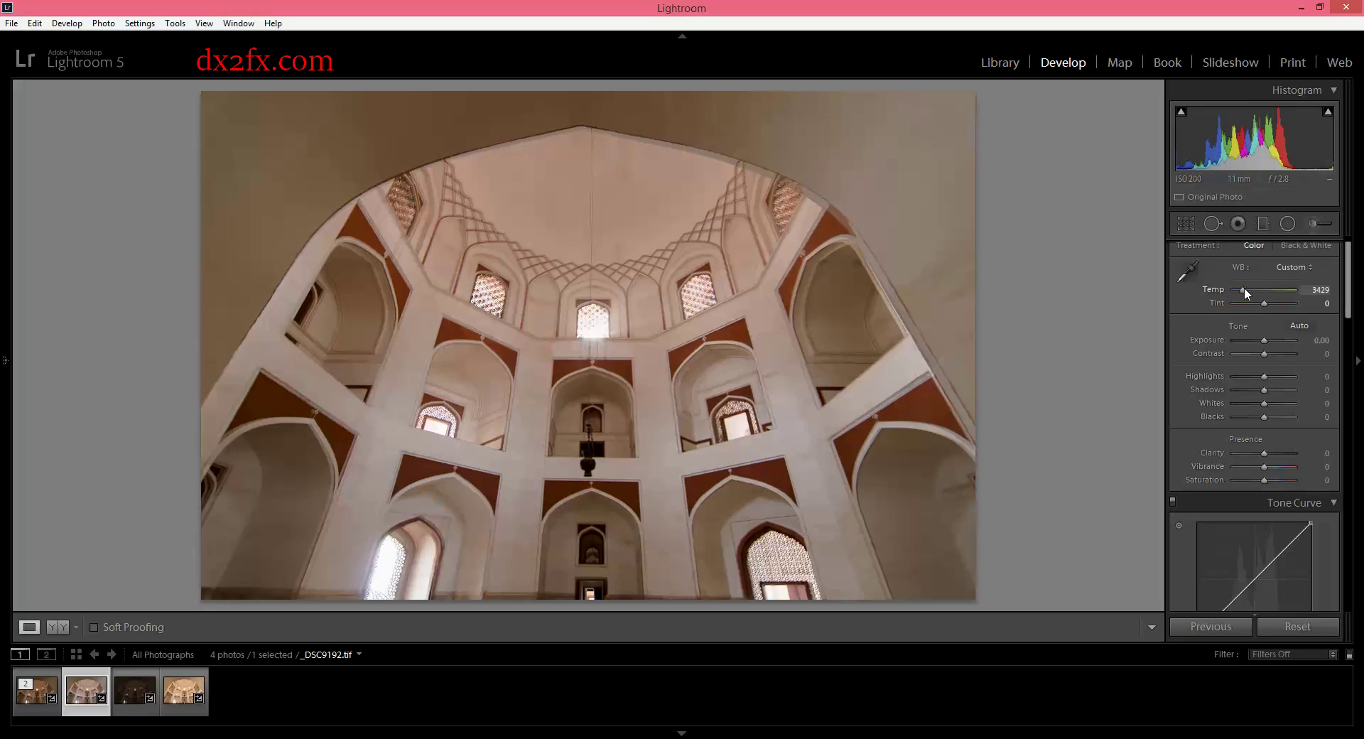
{"action": "left_click", "coordinate": [1320, 290]}
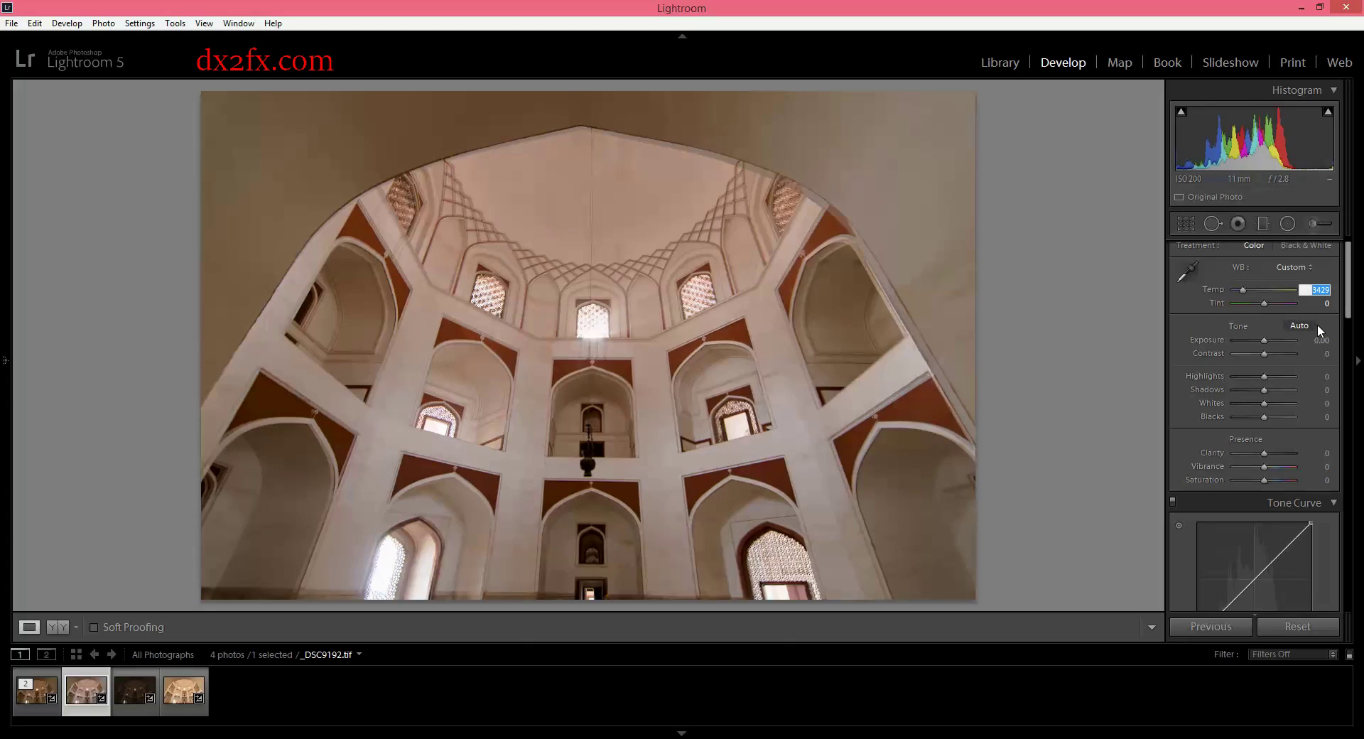
{"action": "type", "text": "3500"}
{"action": "key", "text": "Return"}
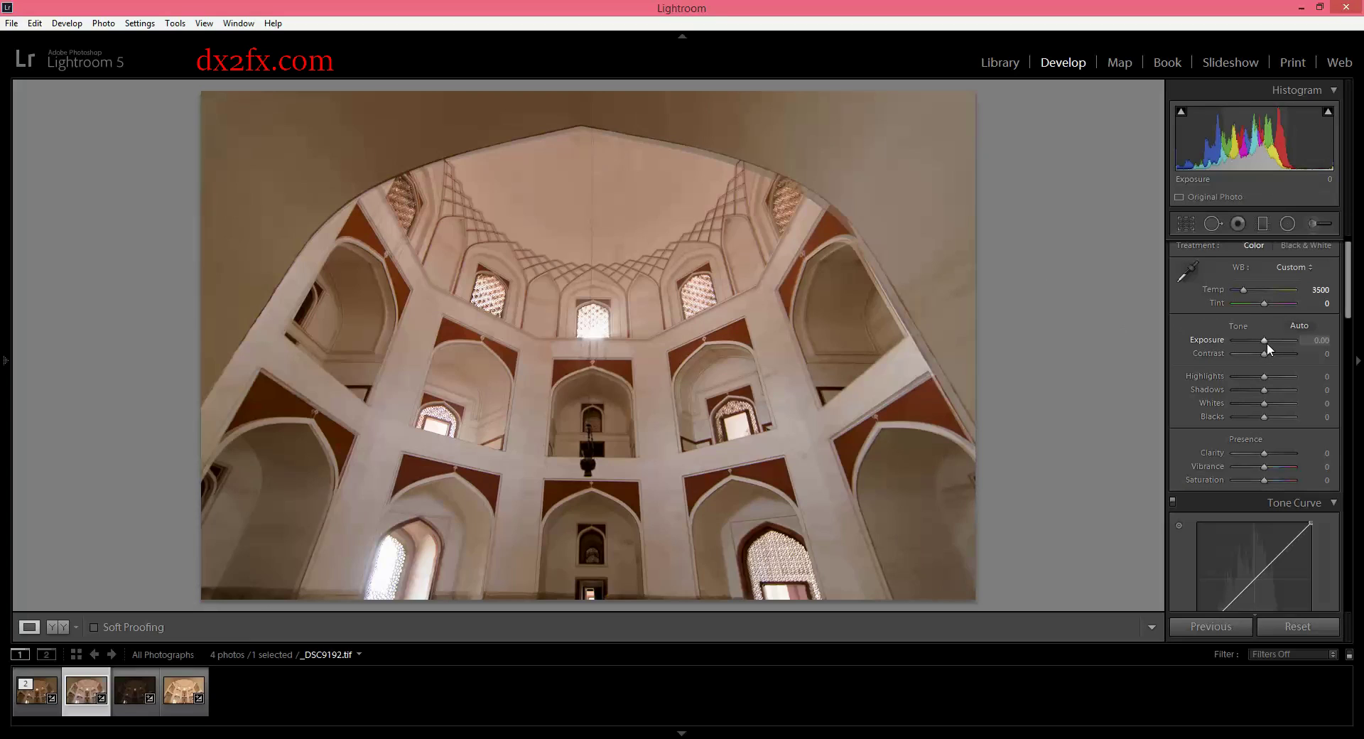
Set the exposure to +0.48, contrast to +10, highlights to -100 and shadows to +100
{"action": "left_click_drag", "start_coordinate": [1266, 343], "coordinate": [1267, 342]}
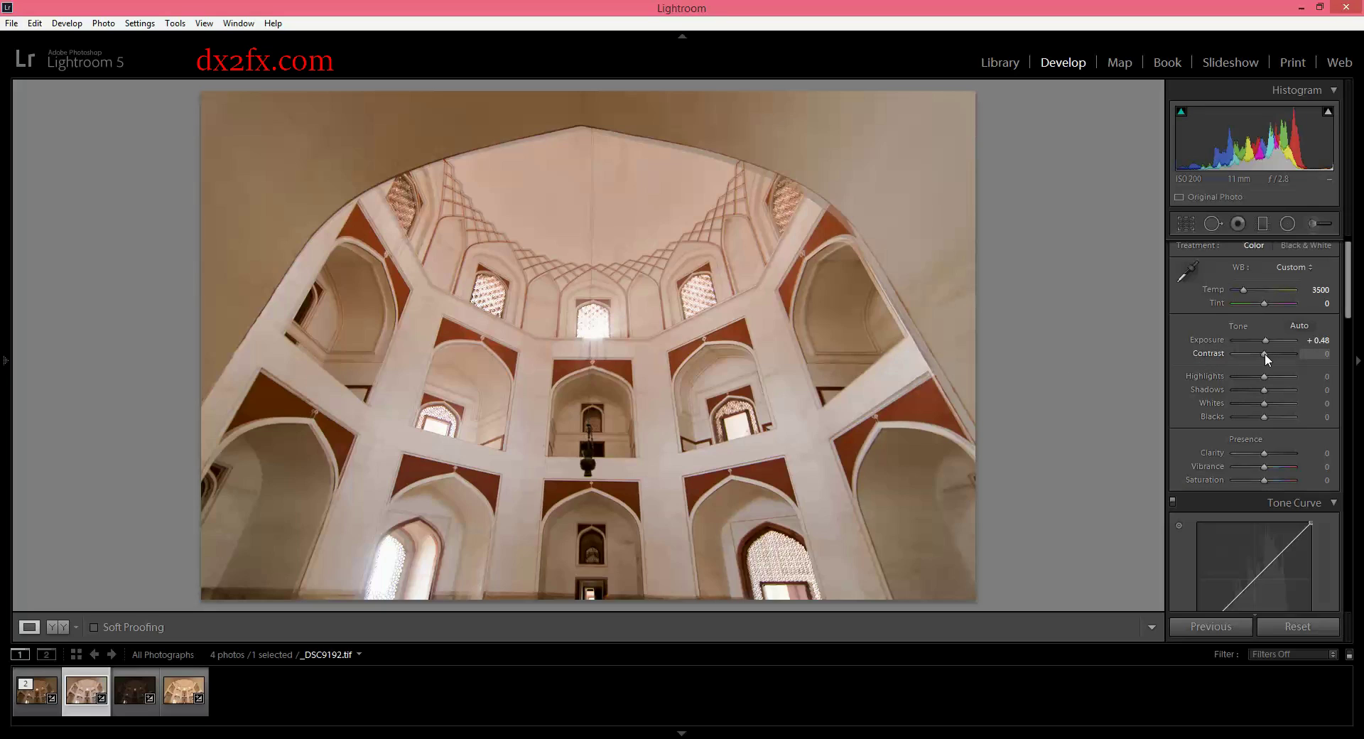
{"action": "left_click_drag", "start_coordinate": [1264, 352], "coordinate": [1267, 352]}
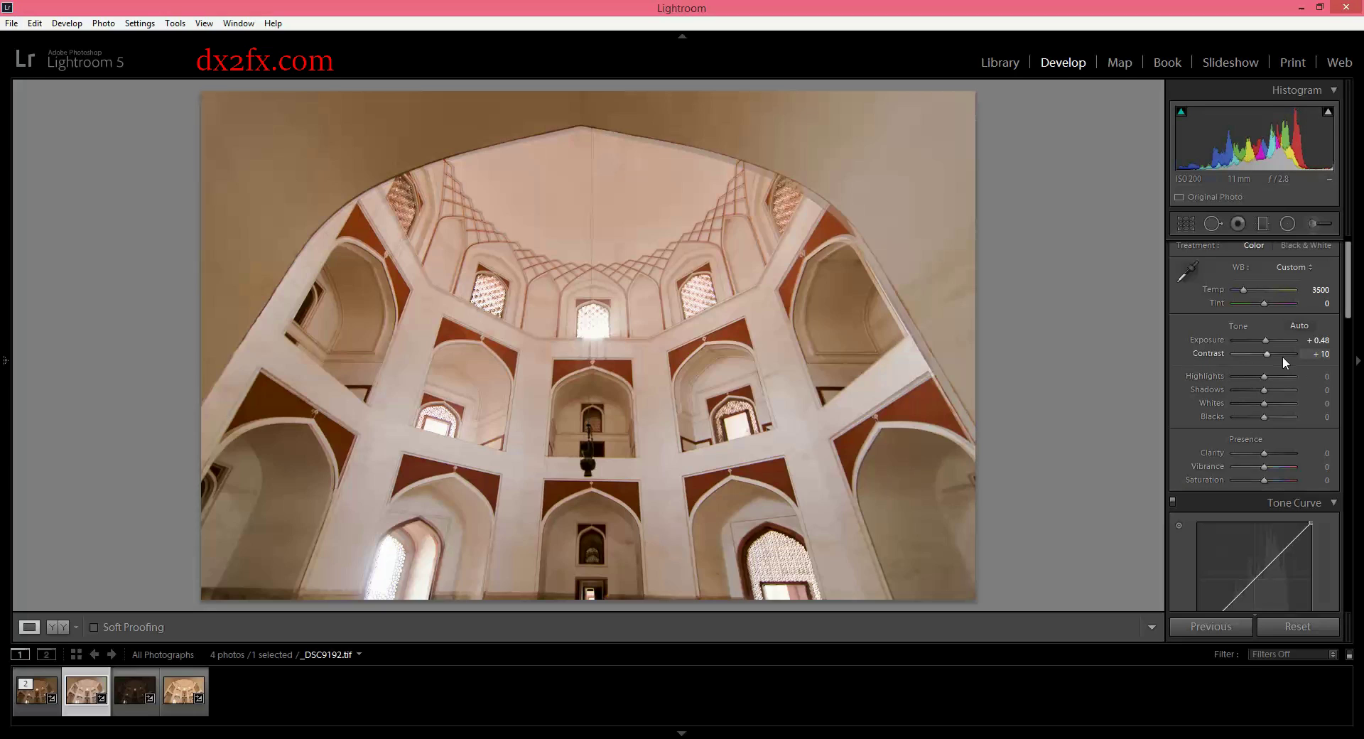
{"action": "left_click_drag", "start_coordinate": [1260, 377], "coordinate": [1324, 395]}
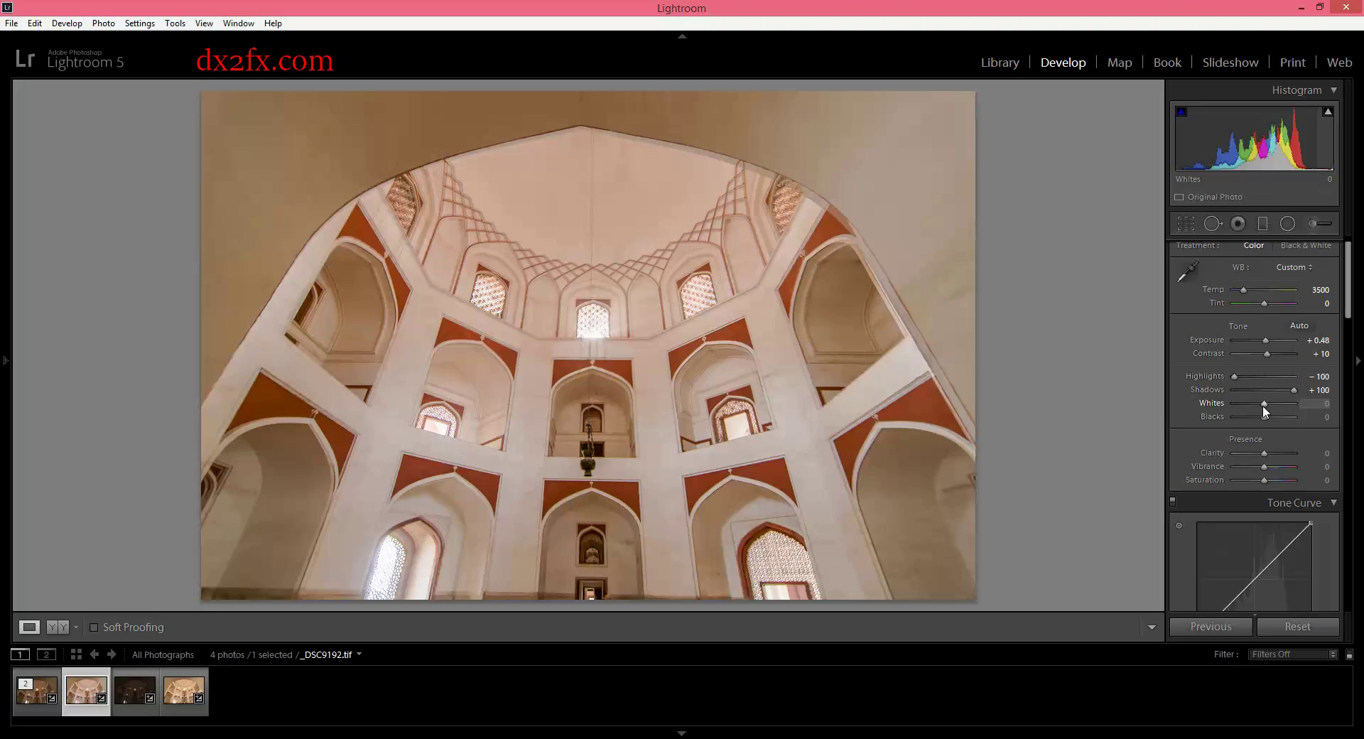
Check highlight clipping with the Whites clipping preview, try Whites at -7, and reset Whites to 0
{"action": "key", "text": "alt"}
{"action": "left_click_drag", "start_coordinate": [1264, 410], "coordinate": [1264, 410]}
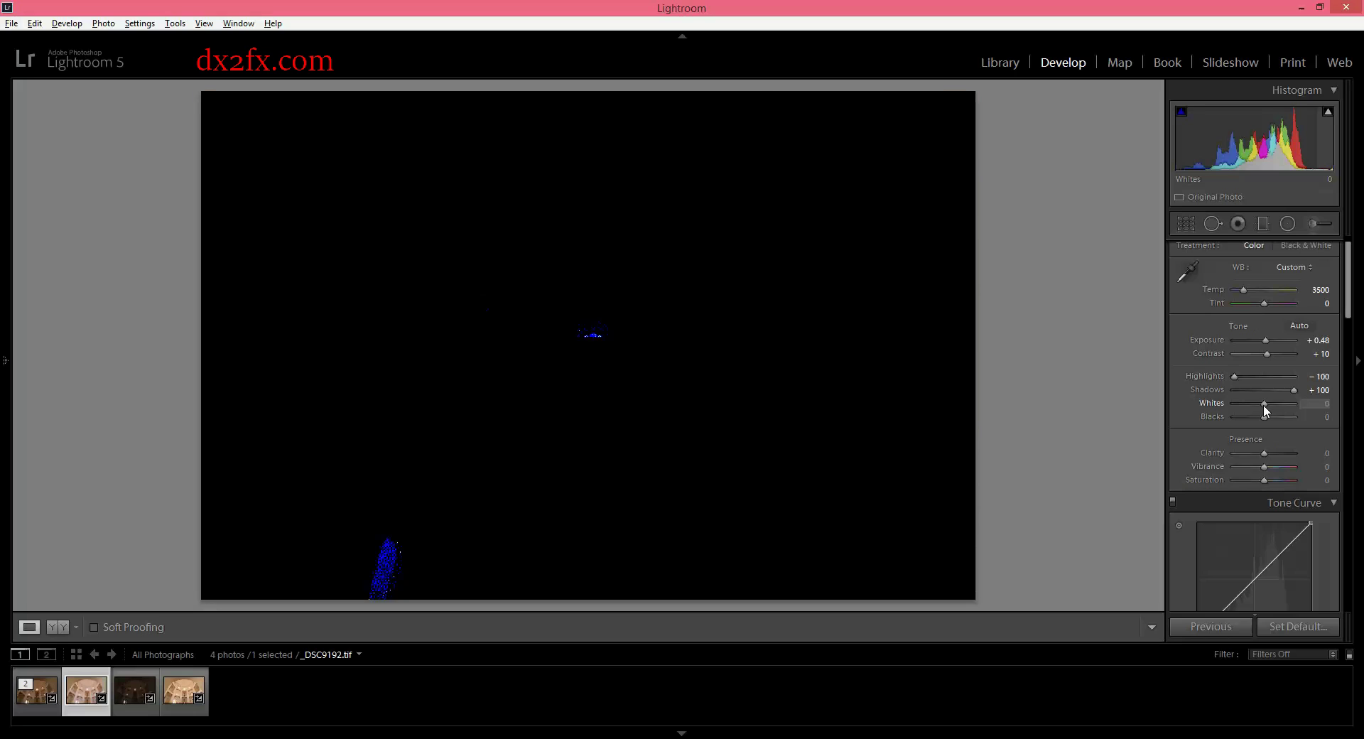
{"action": "left_click_drag", "start_coordinate": [1262, 404], "coordinate": [1257, 404]}
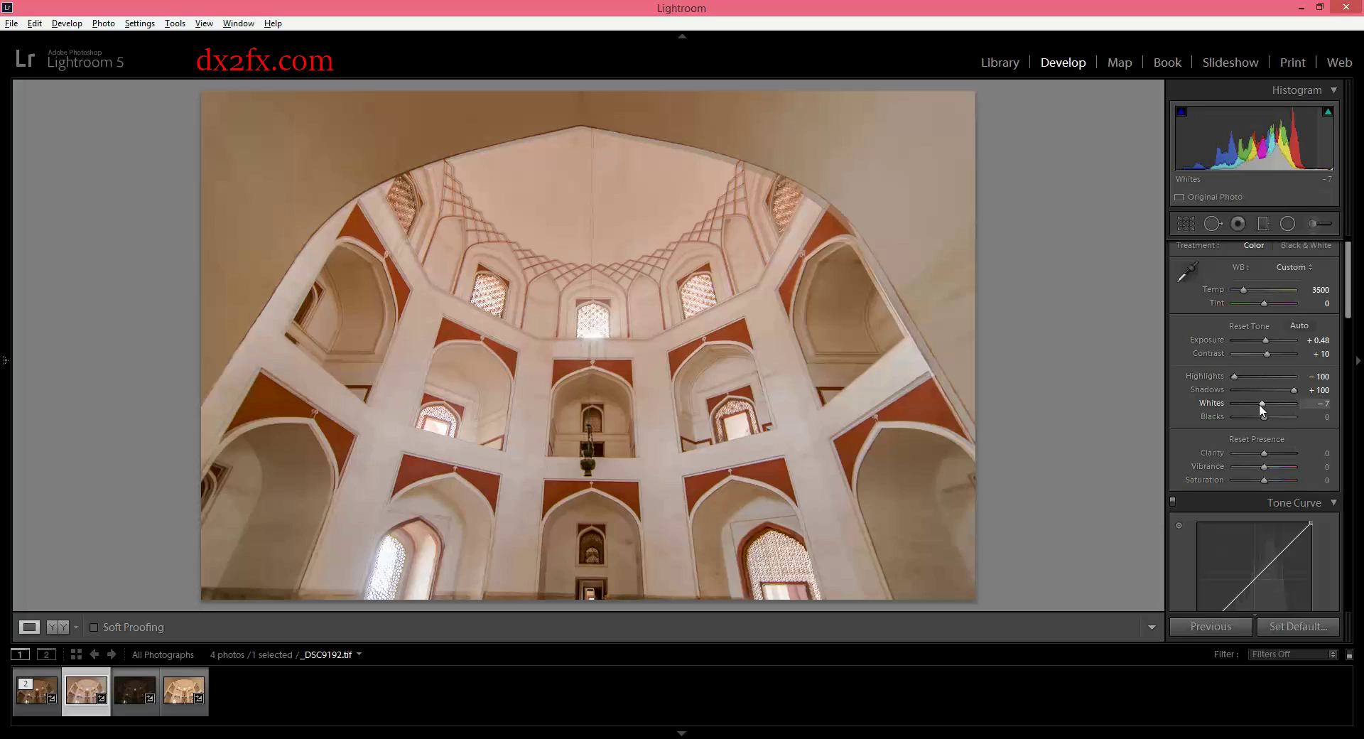
{"action": "double_click", "coordinate": [1259, 404]}
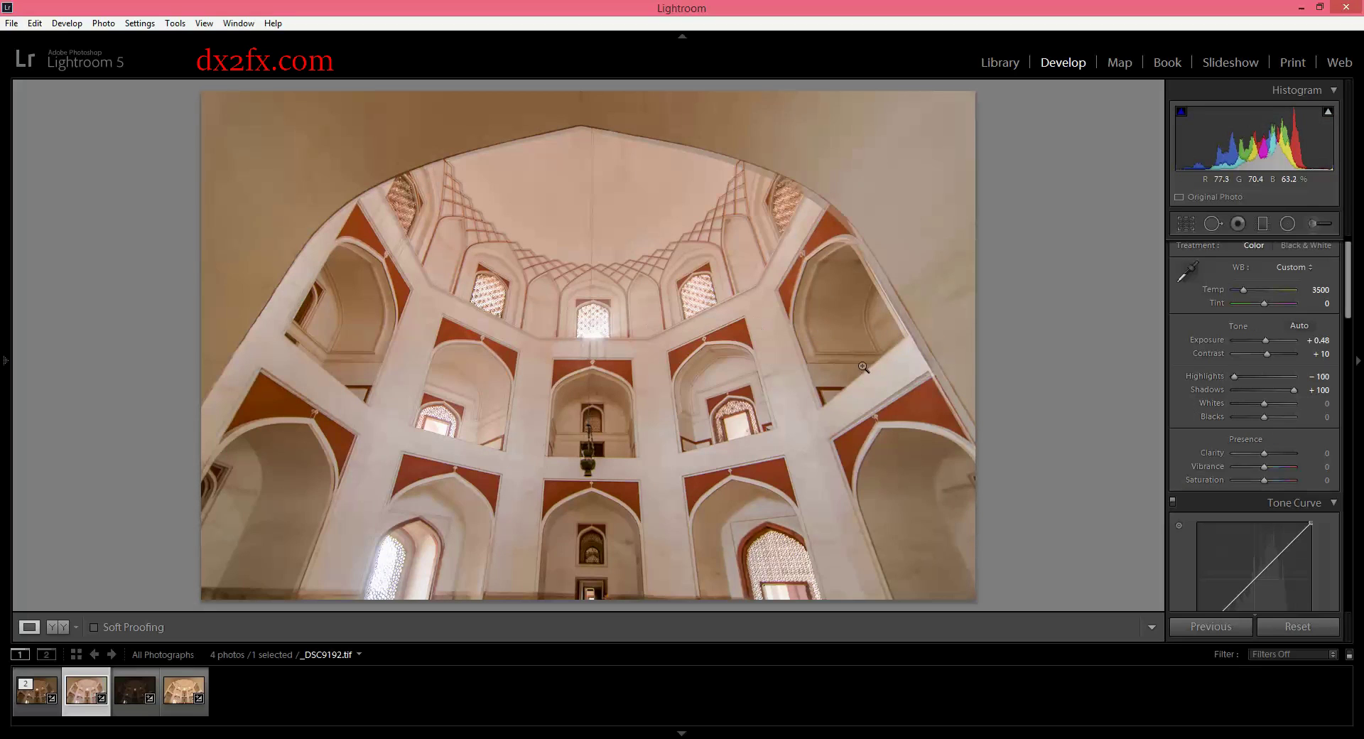
{"action": "key", "text": "alt"}
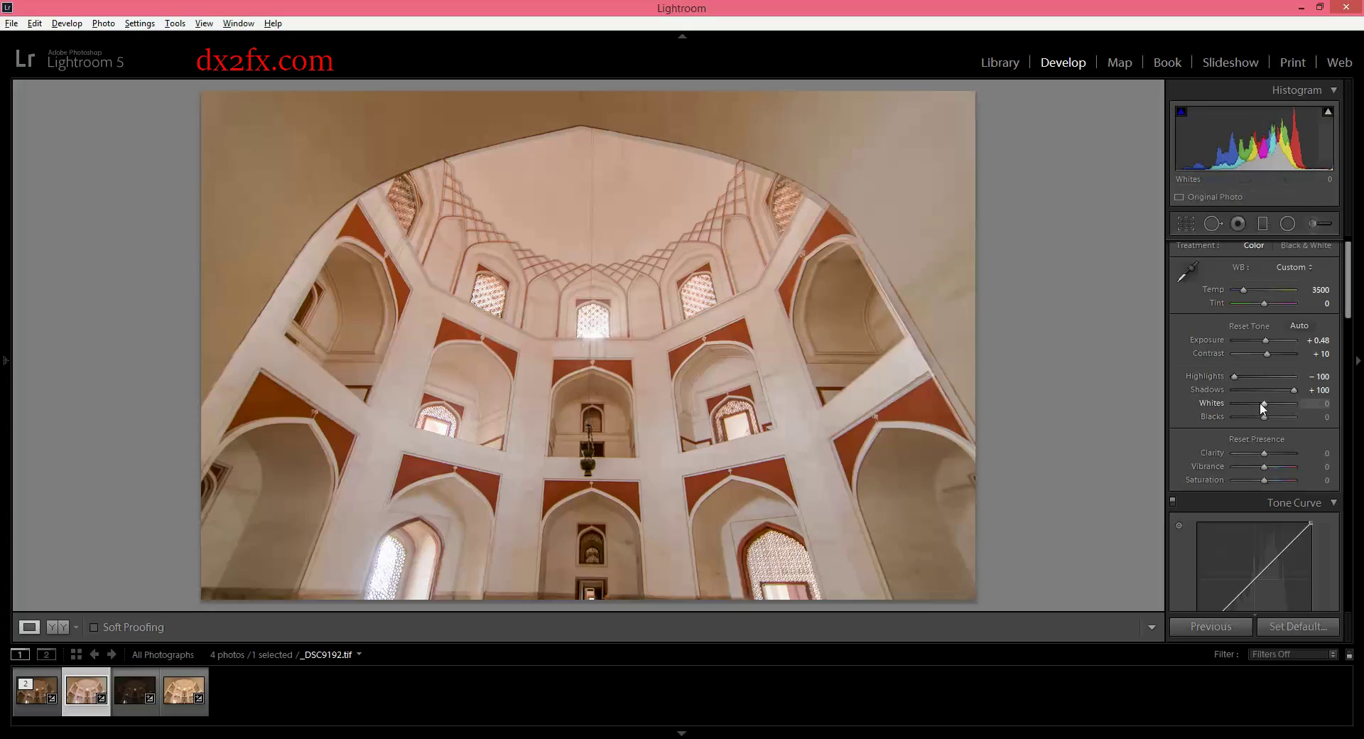
{"action": "left_click", "coordinate": [1262, 402], "text": "alt"}
Set Blacks to -24 using the shadow clipping preview, and set Clarity to +36
{"action": "left_click", "coordinate": [1264, 419], "text": "alt"}
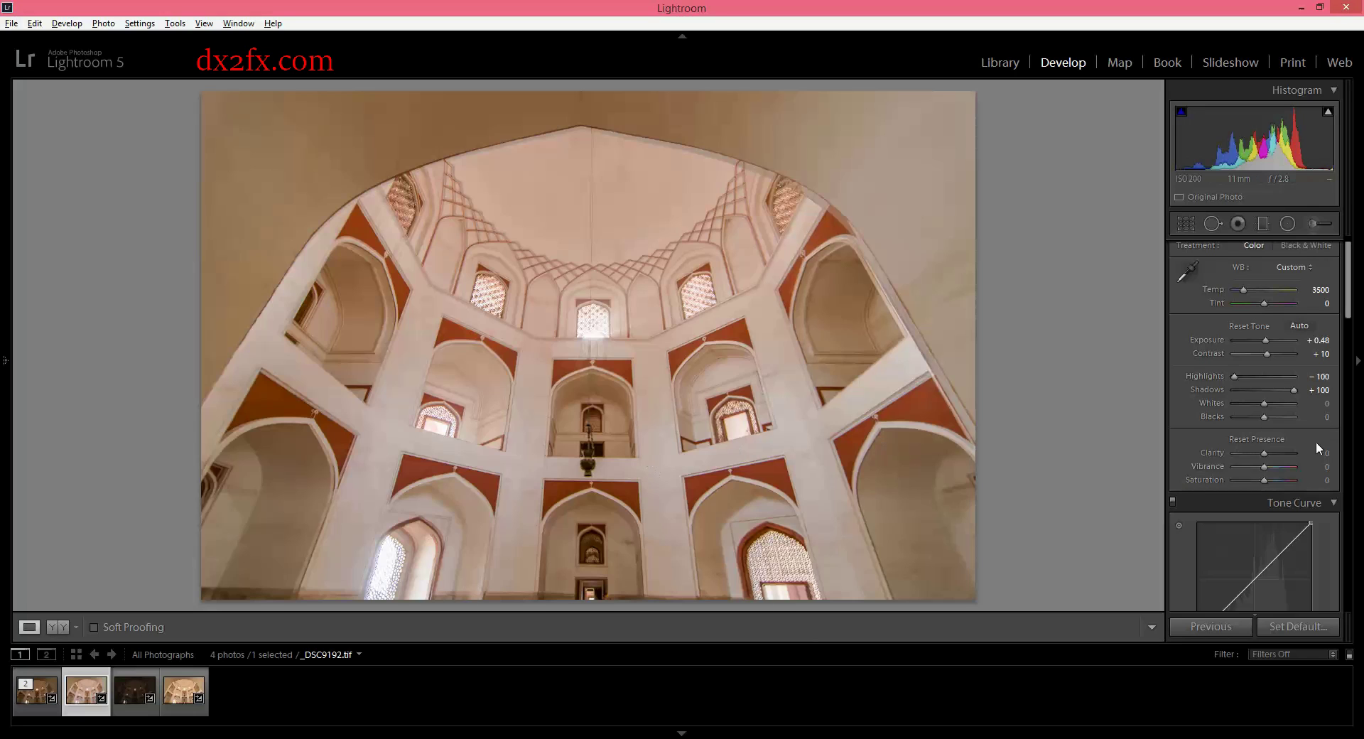
{"action": "left_click", "coordinate": [1263, 417], "text": "alt"}
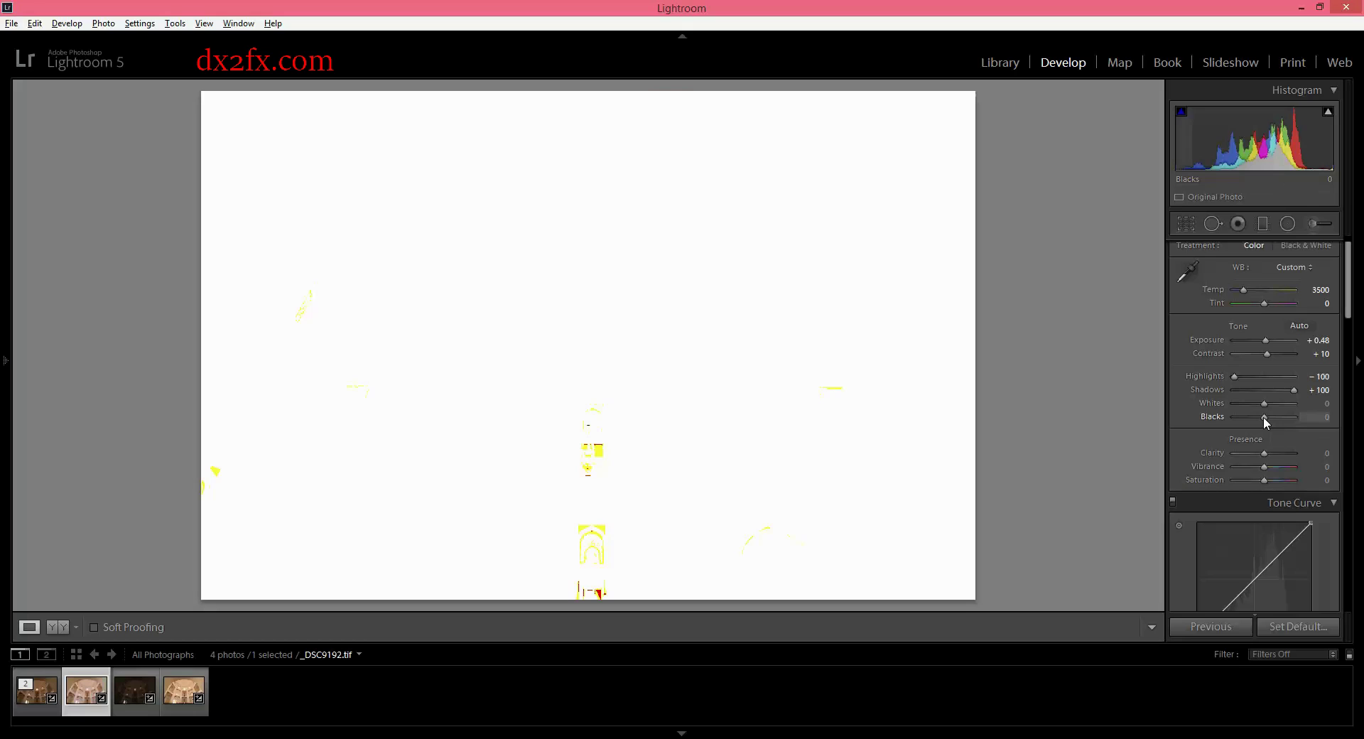
{"action": "left_click_drag", "start_coordinate": [1263, 416], "coordinate": [1255, 416]}
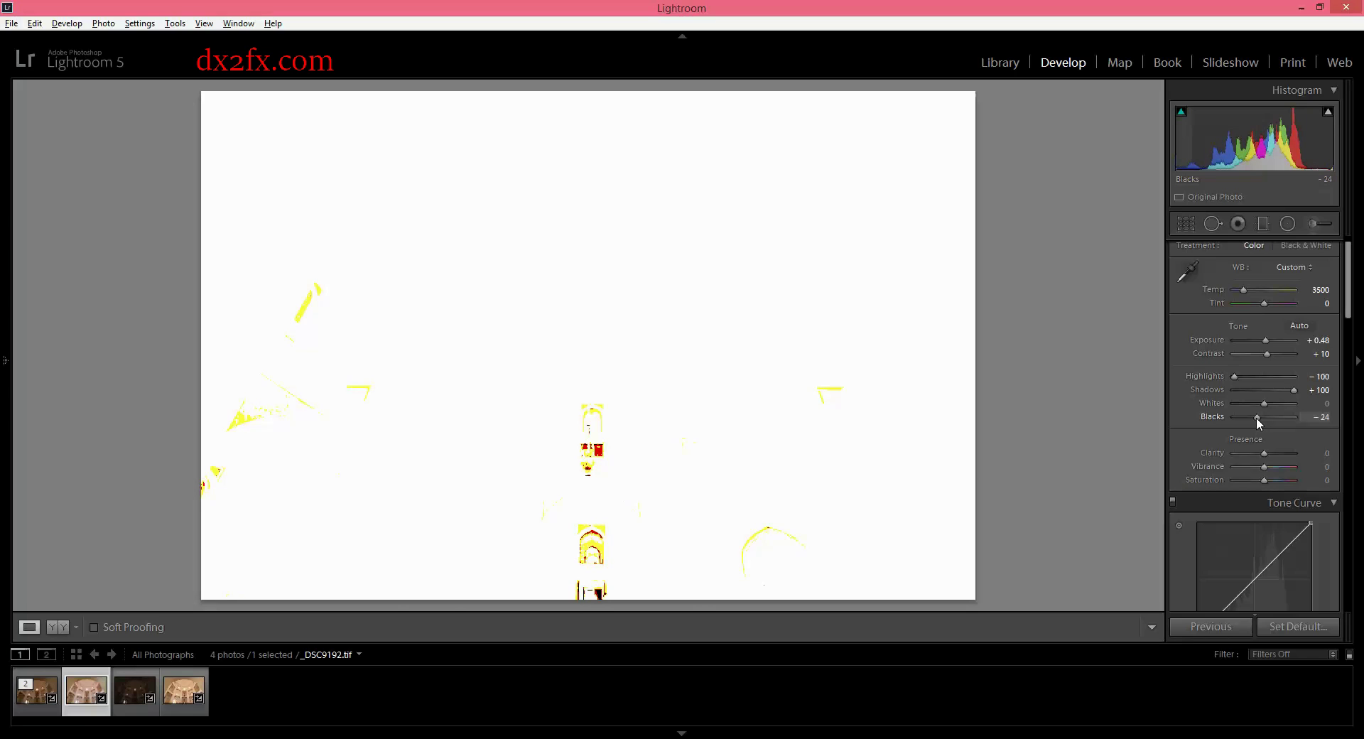
{"action": "left_click_drag", "start_coordinate": [1255, 416], "coordinate": [1256, 416]}
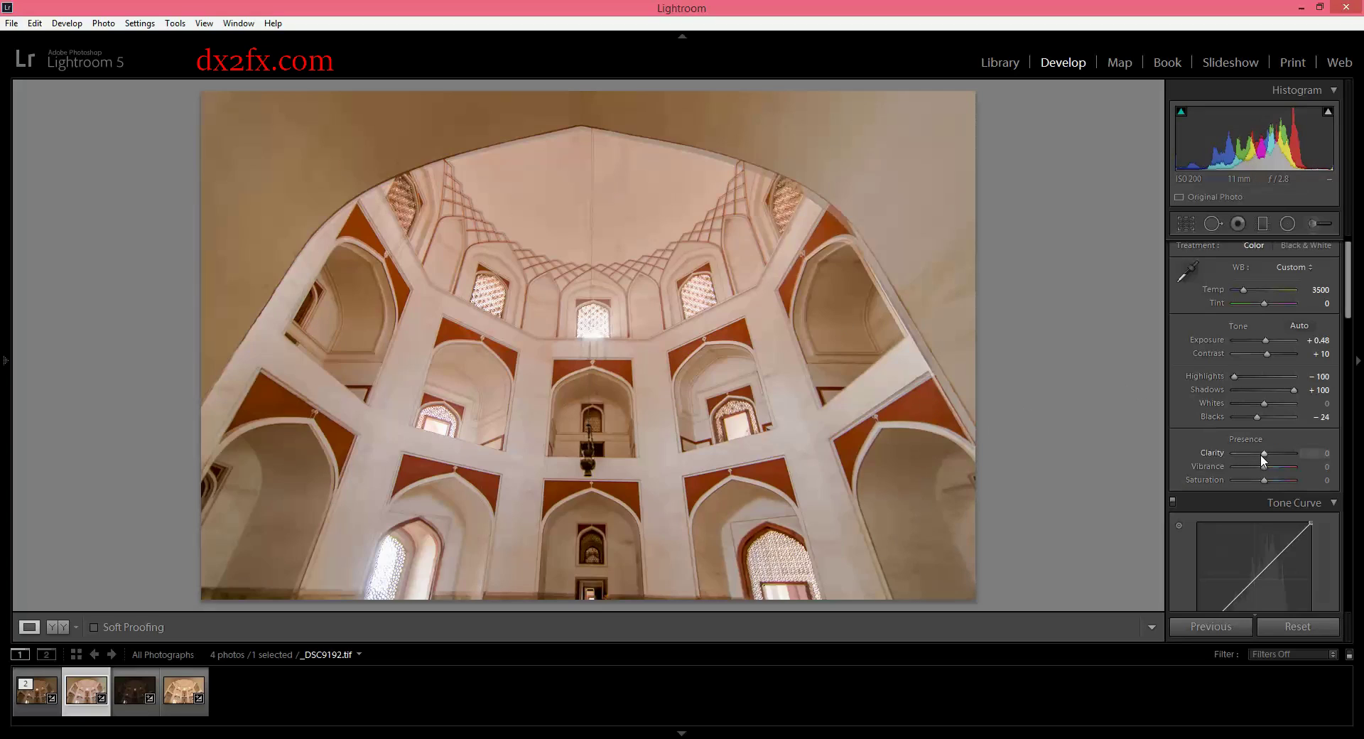
{"action": "left_click_drag", "start_coordinate": [1263, 454], "coordinate": [1274, 460]}
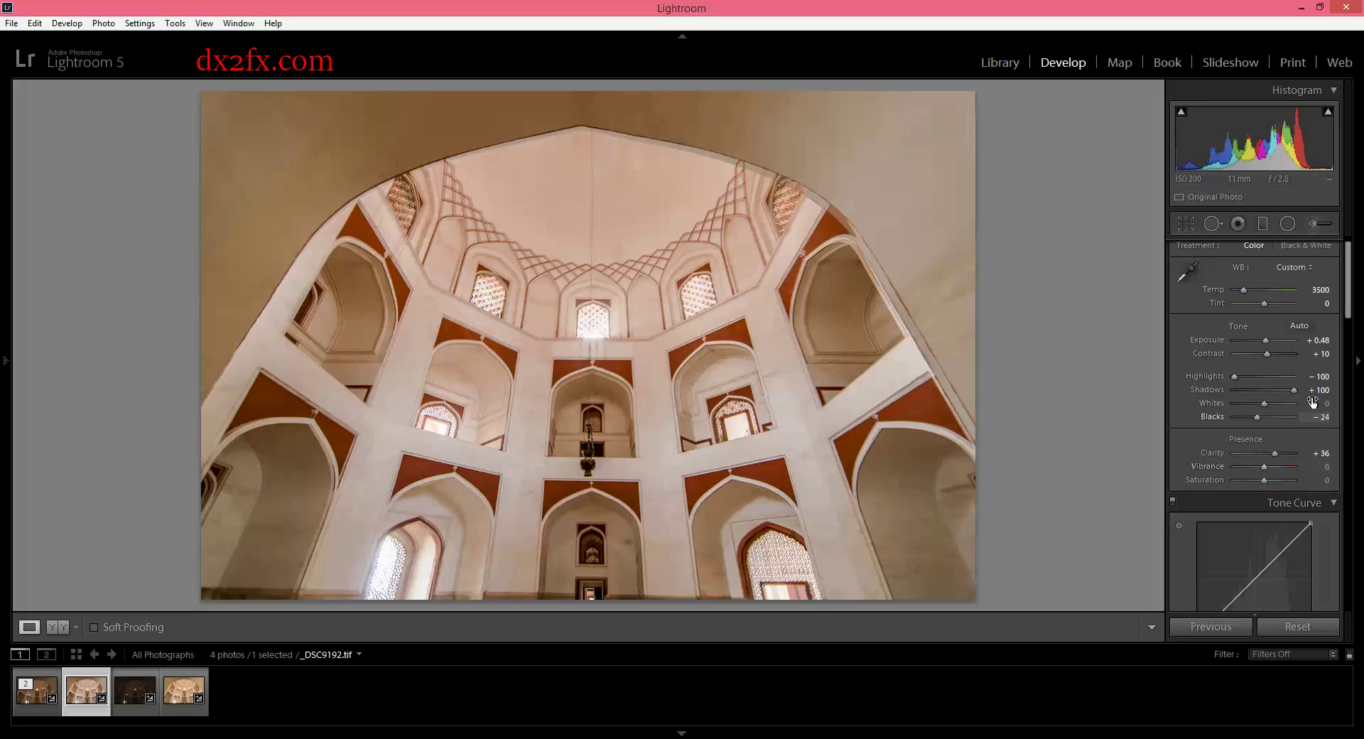
Try reducing the saturation to -10 and -2, and reset it to 0
{"action": "left_click_drag", "start_coordinate": [1350, 316], "coordinate": [1350, 347]}
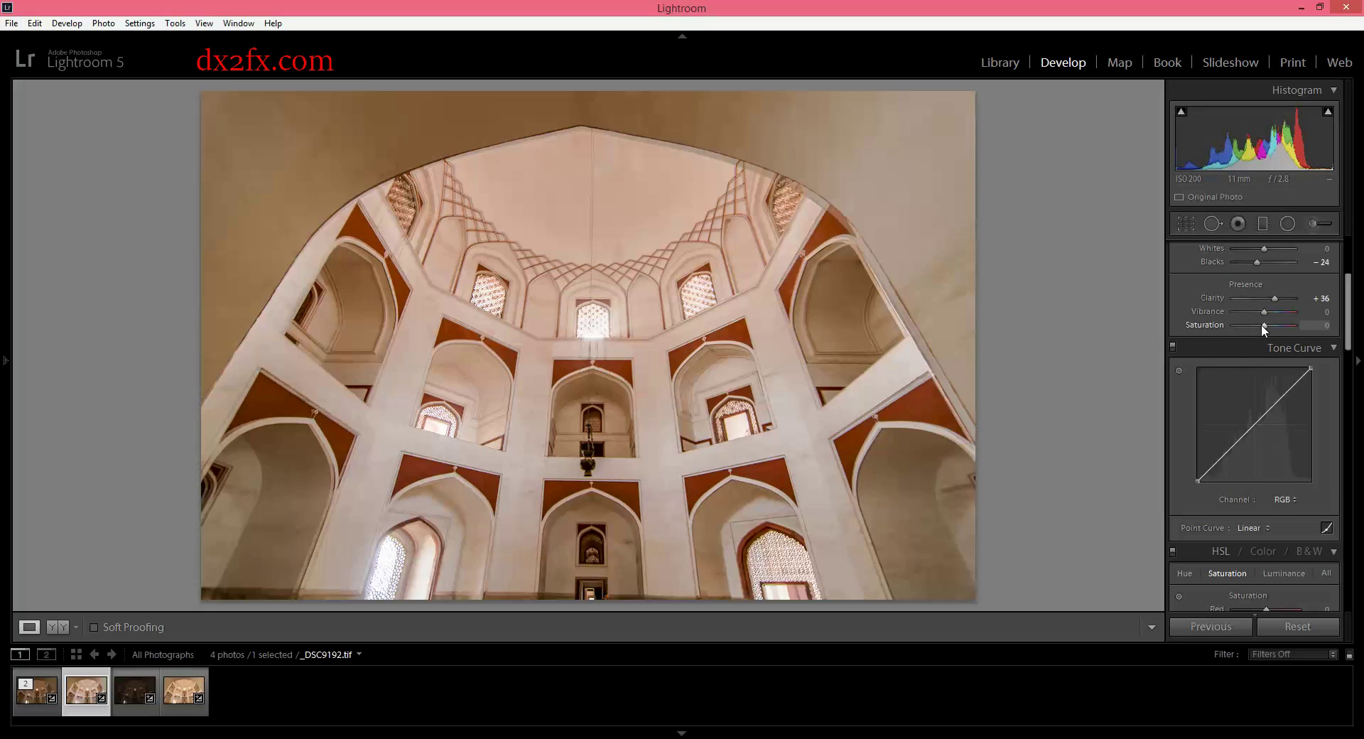
{"action": "left_click_drag", "start_coordinate": [1263, 326], "coordinate": [1260, 326]}
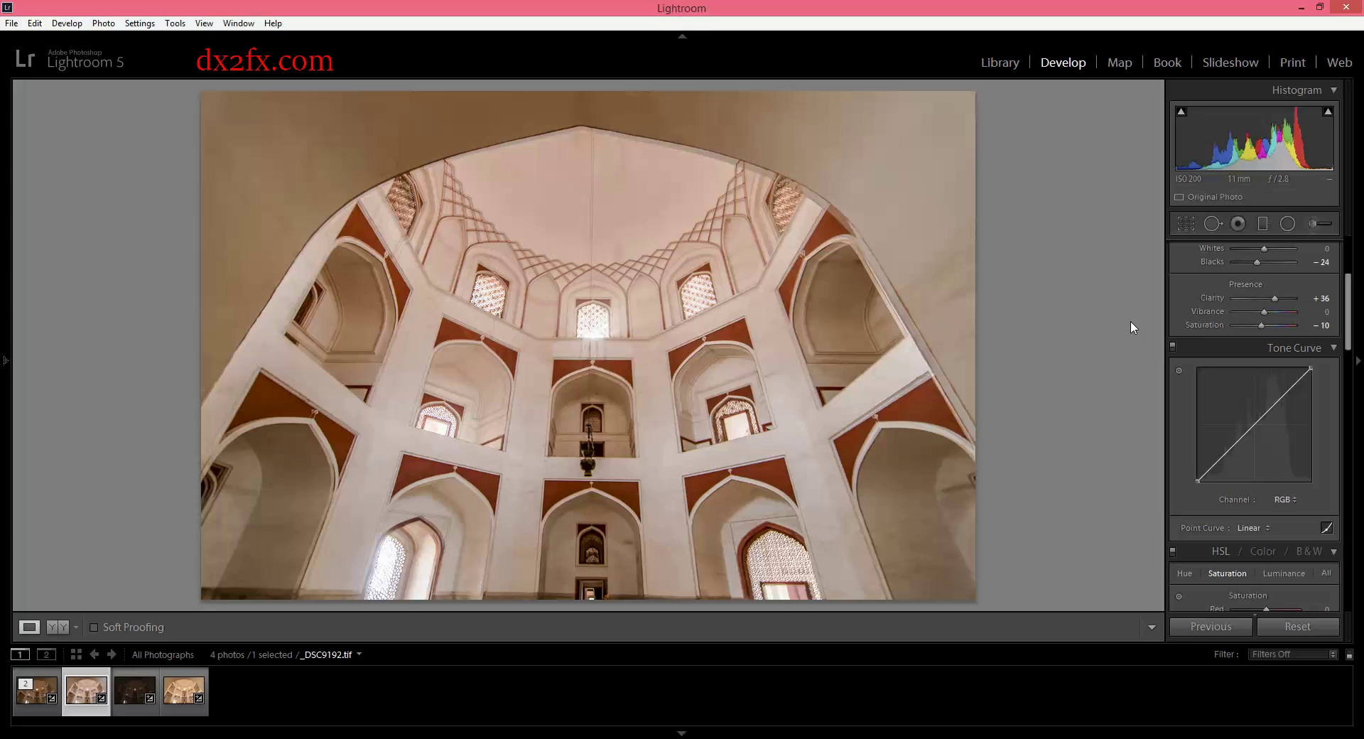
{"action": "mouse_move", "coordinate": [1261, 325]}
{"action": "left_mouse_down"}
{"action": "mouse_move", "coordinate": [1283, 328]}
{"action": "mouse_move", "coordinate": [1263, 329]}
{"action": "left_mouse_up"}
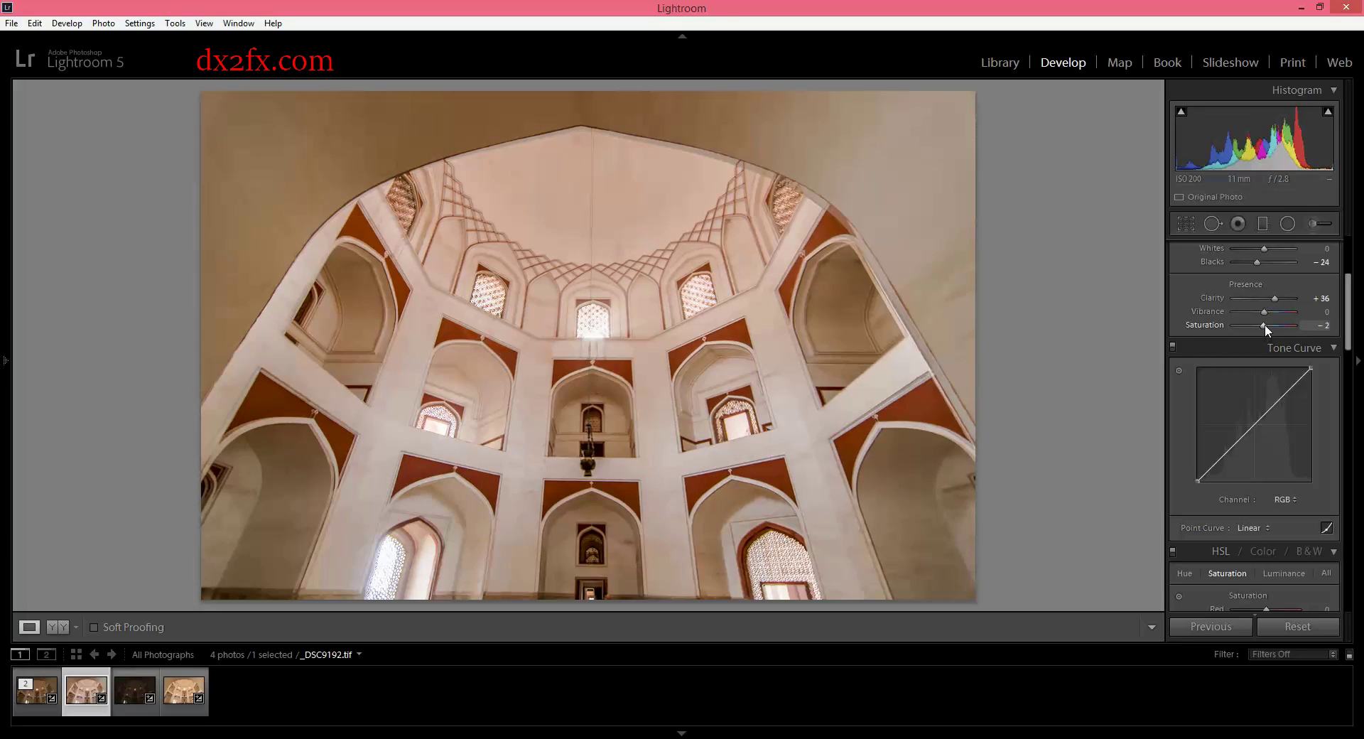
{"action": "double_click", "coordinate": [1264, 324]}
Convert the merged photo to black and white and apply the Strong Contrast point curve, trying Medium Contrast first
{"action": "left_click", "coordinate": [1311, 554]}
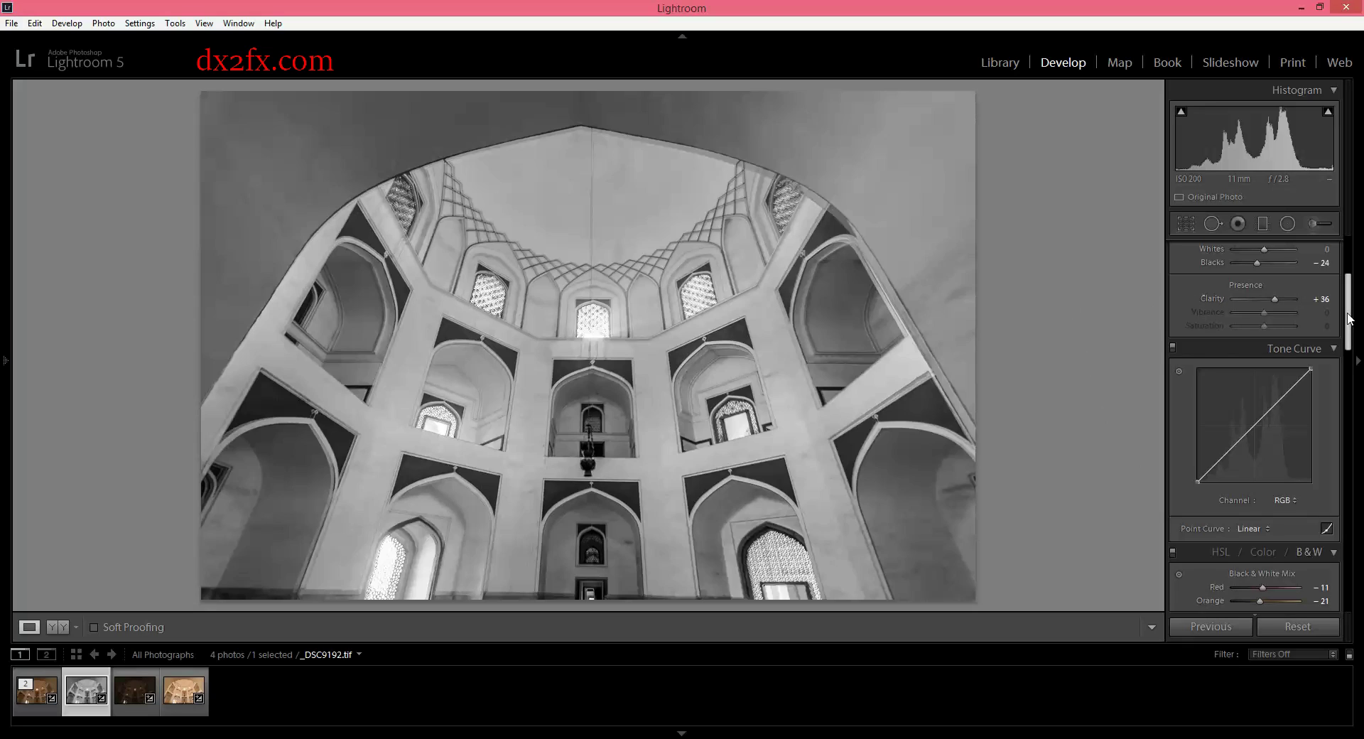
{"action": "scroll", "coordinate": [1294, 394], "scroll_direction": "down", "scroll_amount": 1}
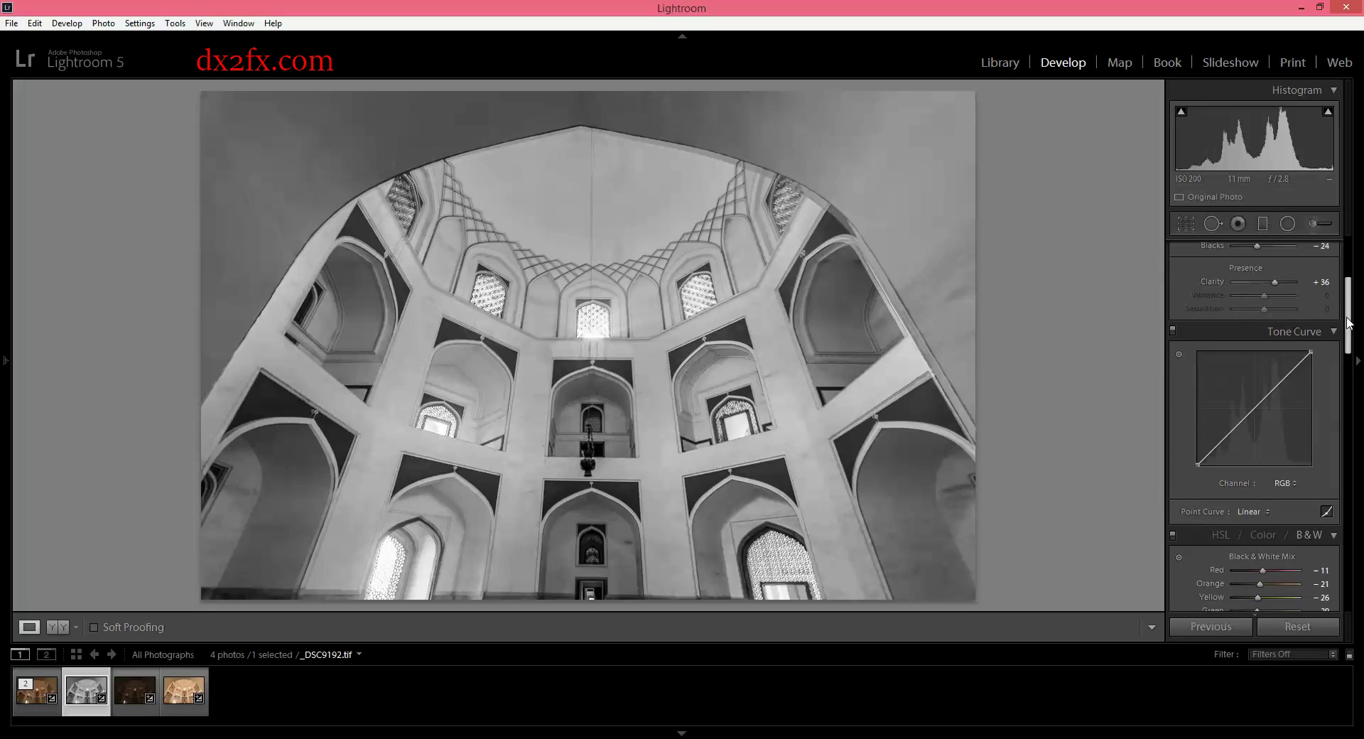
{"action": "left_click", "coordinate": [1252, 490]}
{"action": "left_click", "coordinate": [1245, 524]}
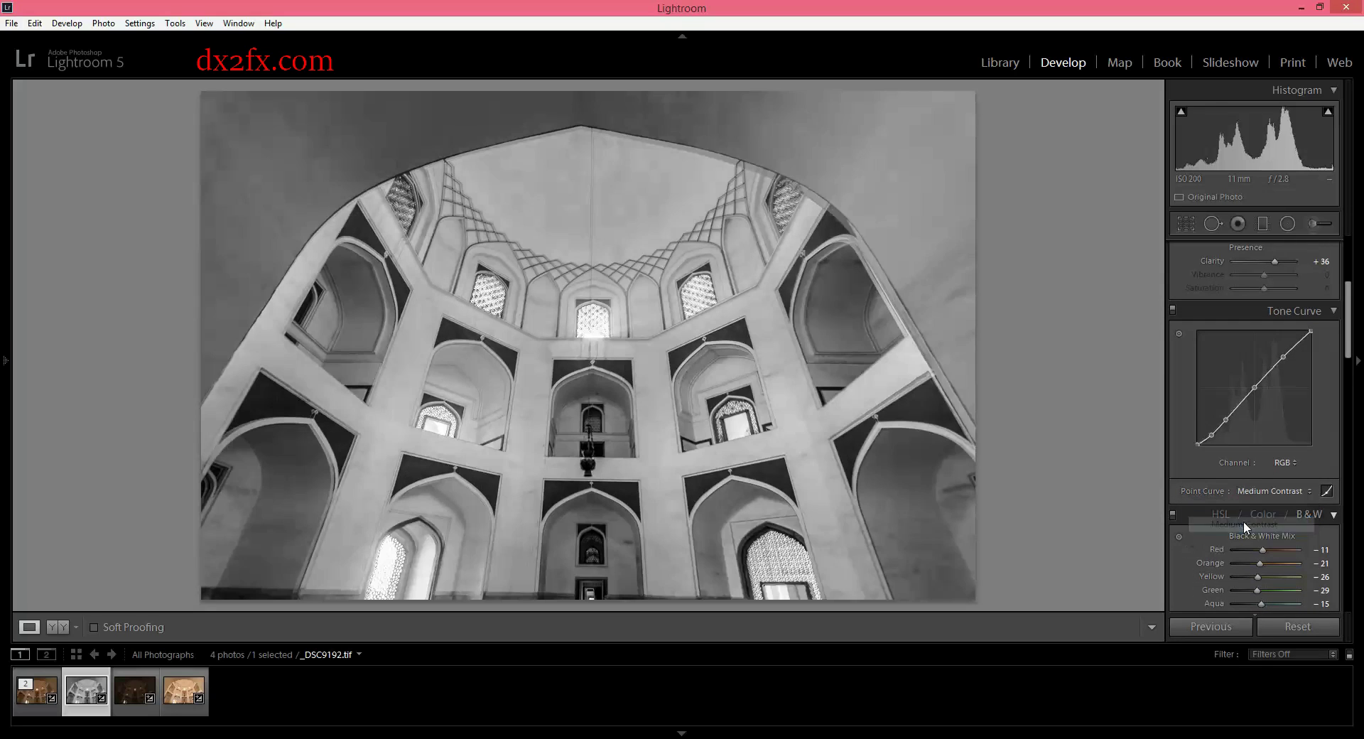
{"action": "left_click", "coordinate": [1247, 492]}
{"action": "left_click", "coordinate": [1246, 539]}
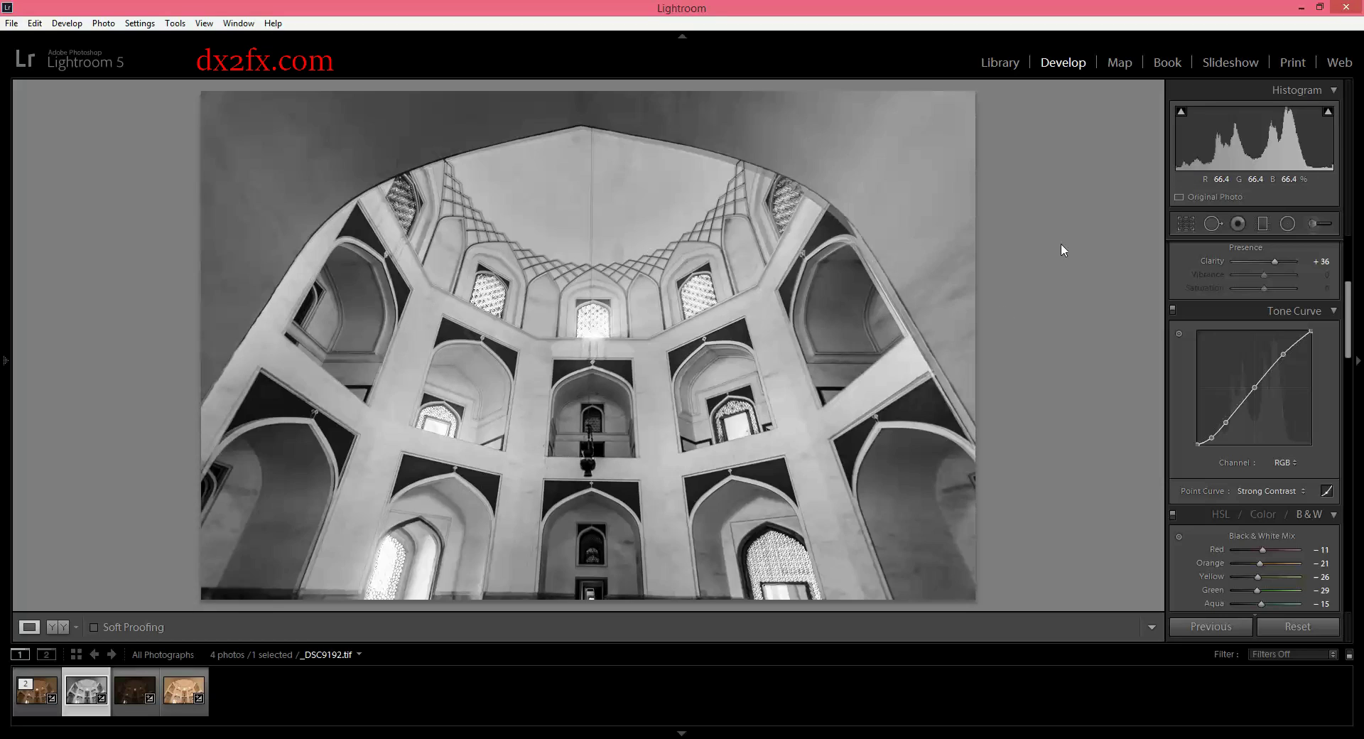
Set the exposure of the black-and-white photo to +0.60
{"action": "left_click_drag", "start_coordinate": [1352, 331], "coordinate": [1352, 295]}
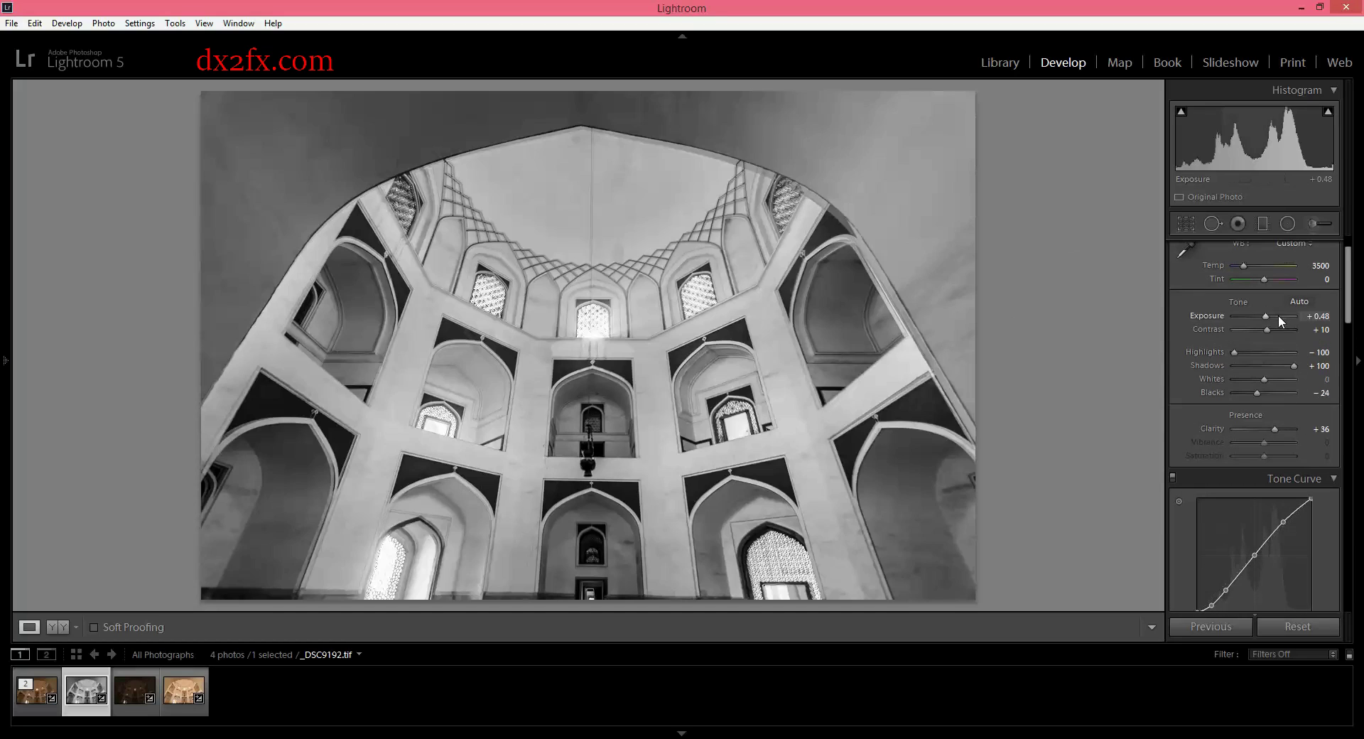
{"action": "left_click", "coordinate": [1319, 315]}
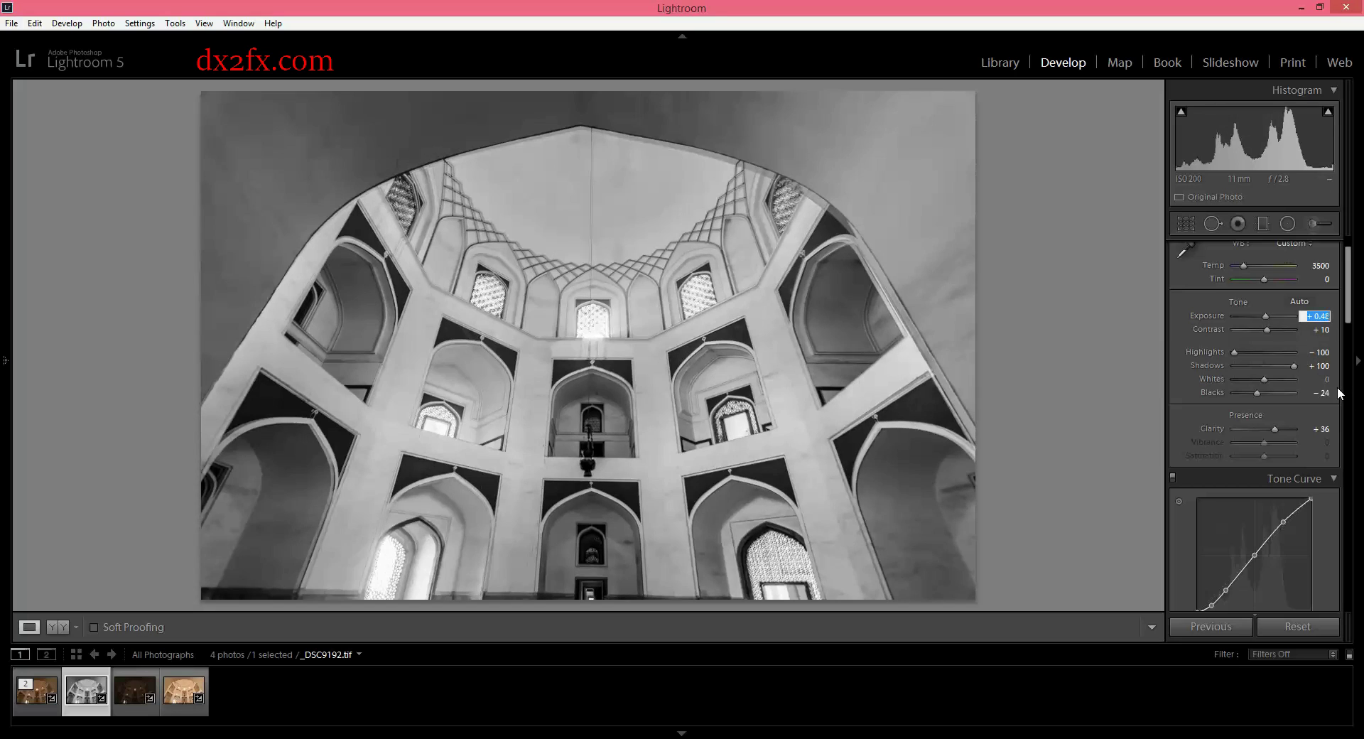
{"action": "key", "text": "Tab"}
{"action": "key", "text": "BackSpace"}
{"action": "key", "text": "BackSpace"}
{"action": "key", "text": "BackSpace"}
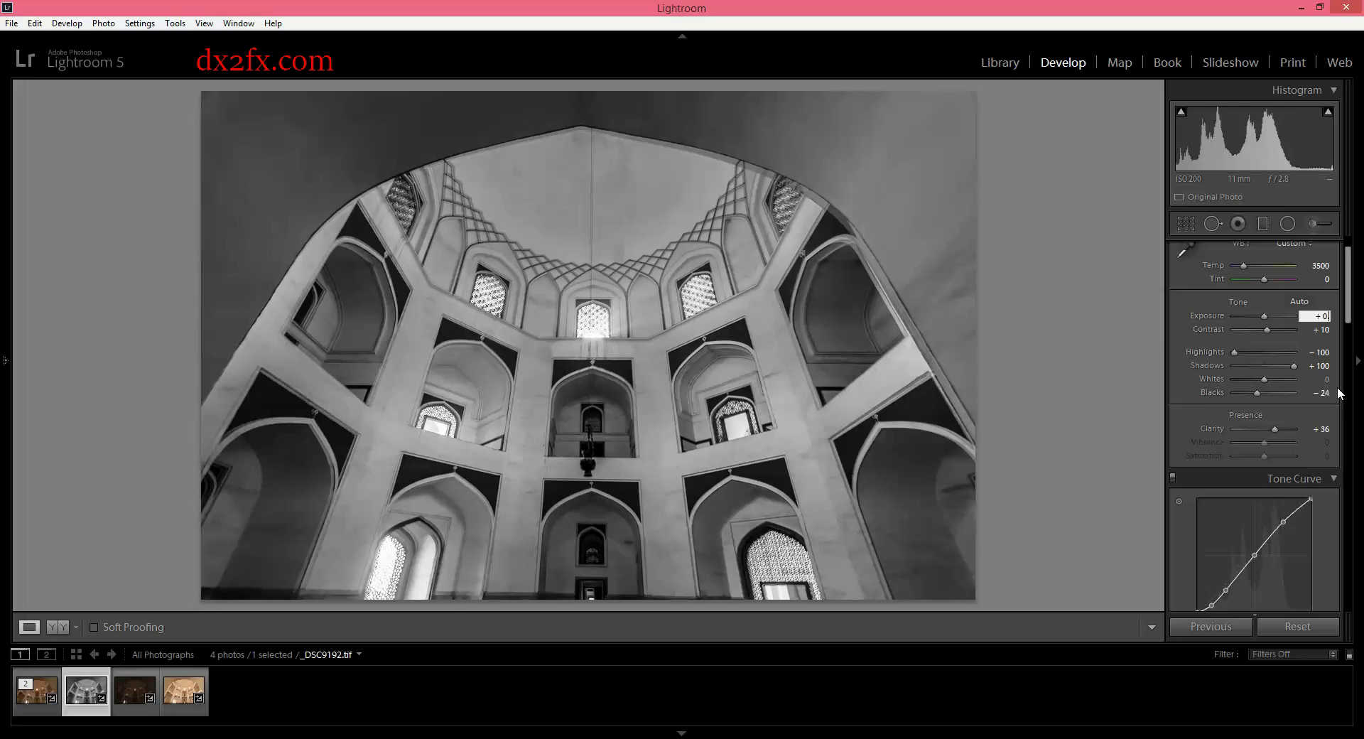
{"action": "type", "text": ".60"}
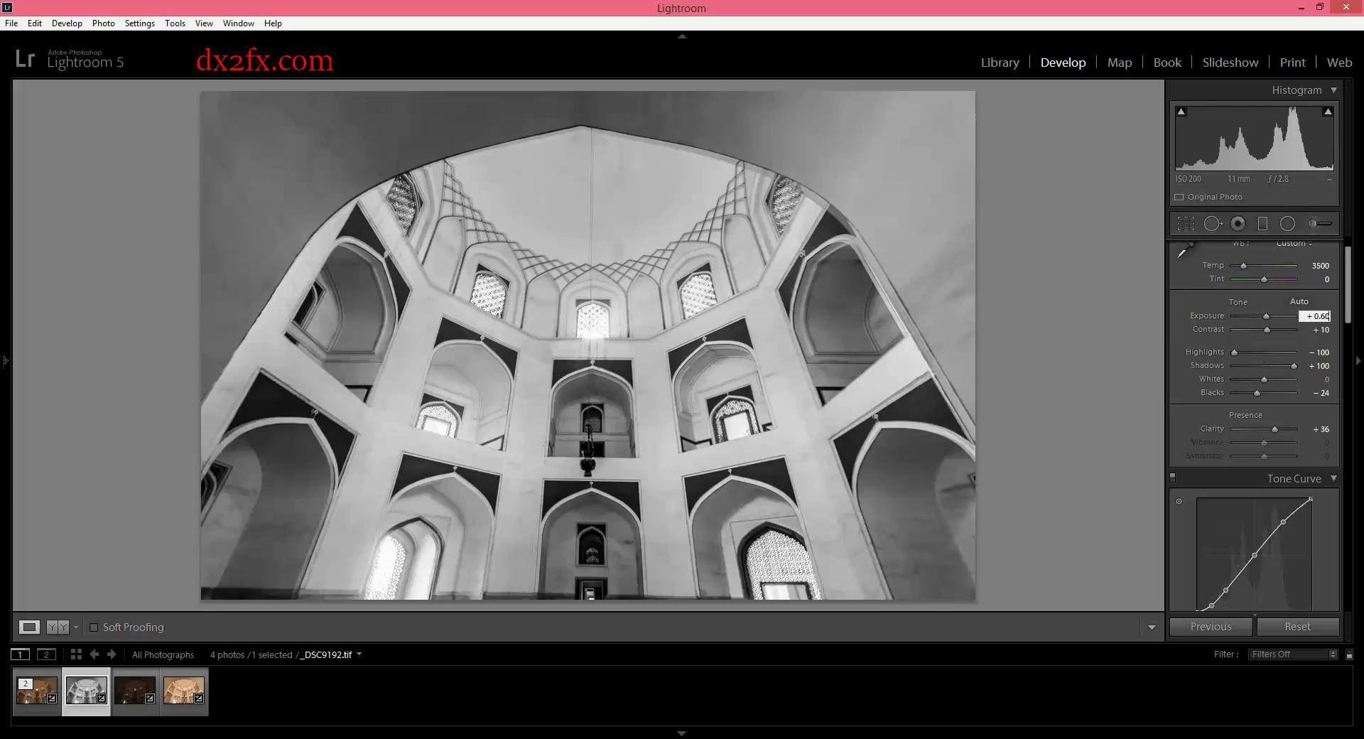
{"action": "key", "text": "Return"}
Set the sharpening amount to 57 and luminance noise reduction to 29, and view the lens correction options
{"action": "left_click_drag", "start_coordinate": [1351, 306], "coordinate": [1359, 477]}
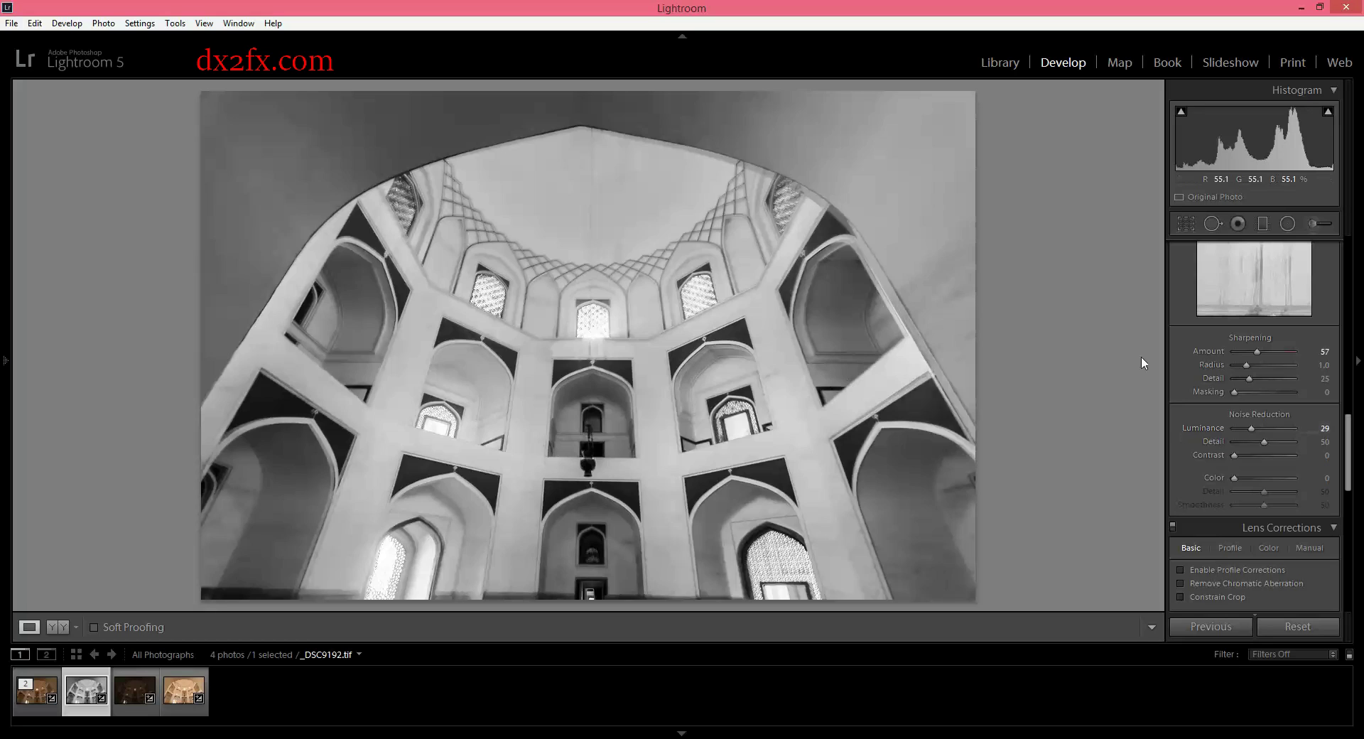
{"action": "left_click_drag", "start_coordinate": [1347, 431], "coordinate": [1349, 469]}
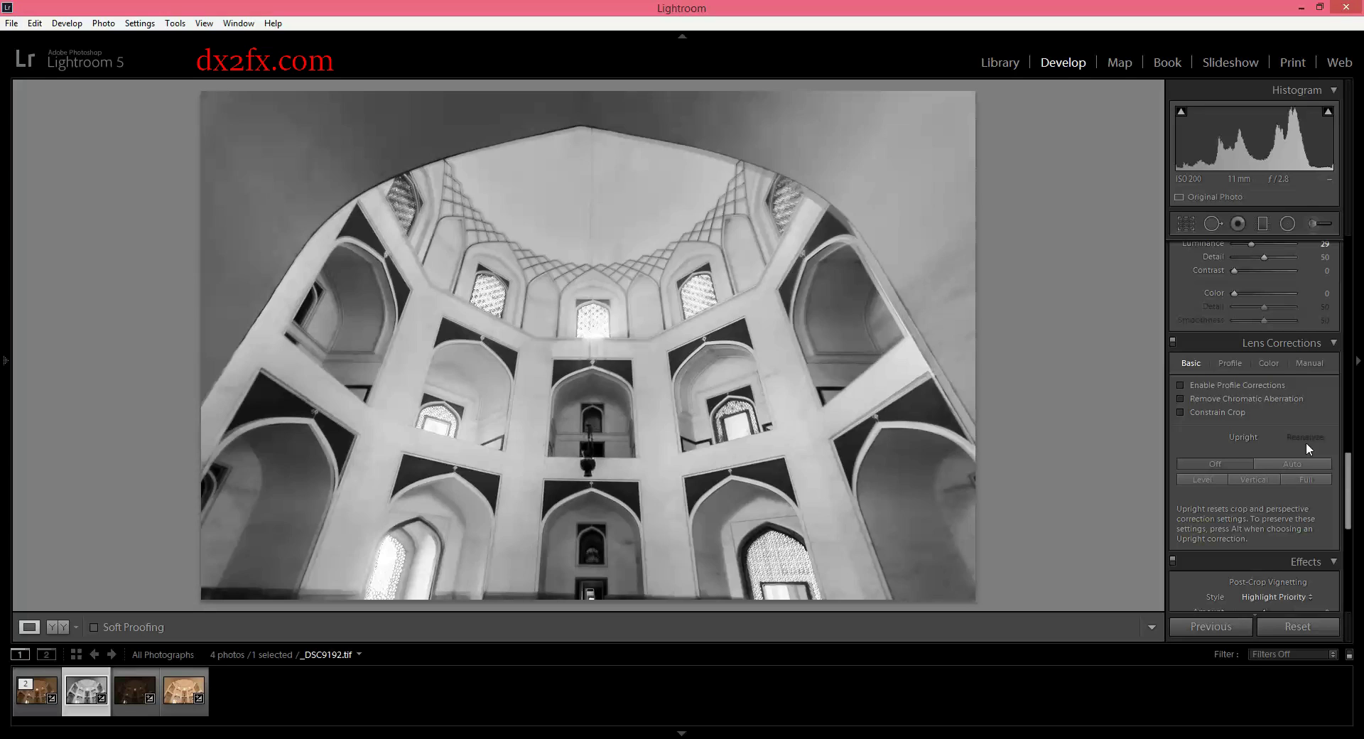
Compare the original _DSC9192.NEF with the finished black-and-white _DSC9192.tif
{"action": "left_click", "coordinate": [39, 706]}
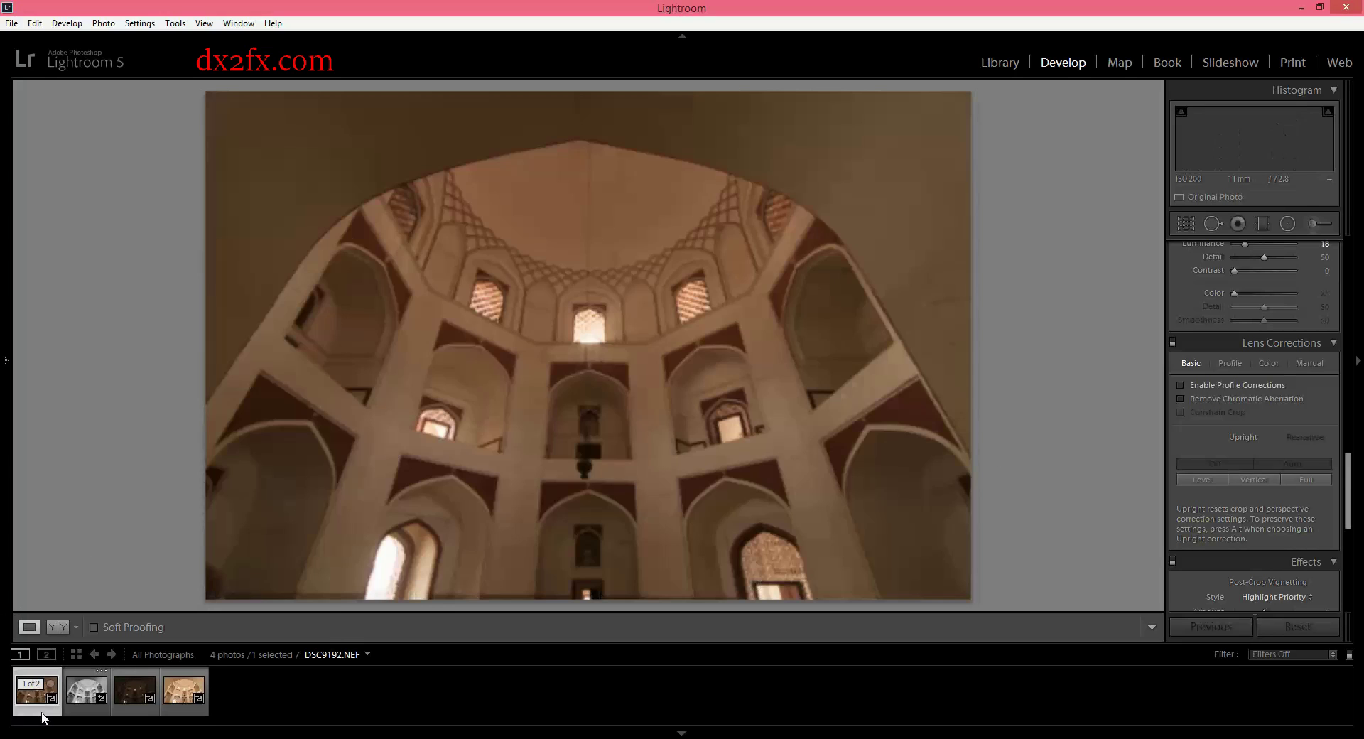
{"action": "left_click", "coordinate": [71, 713]}
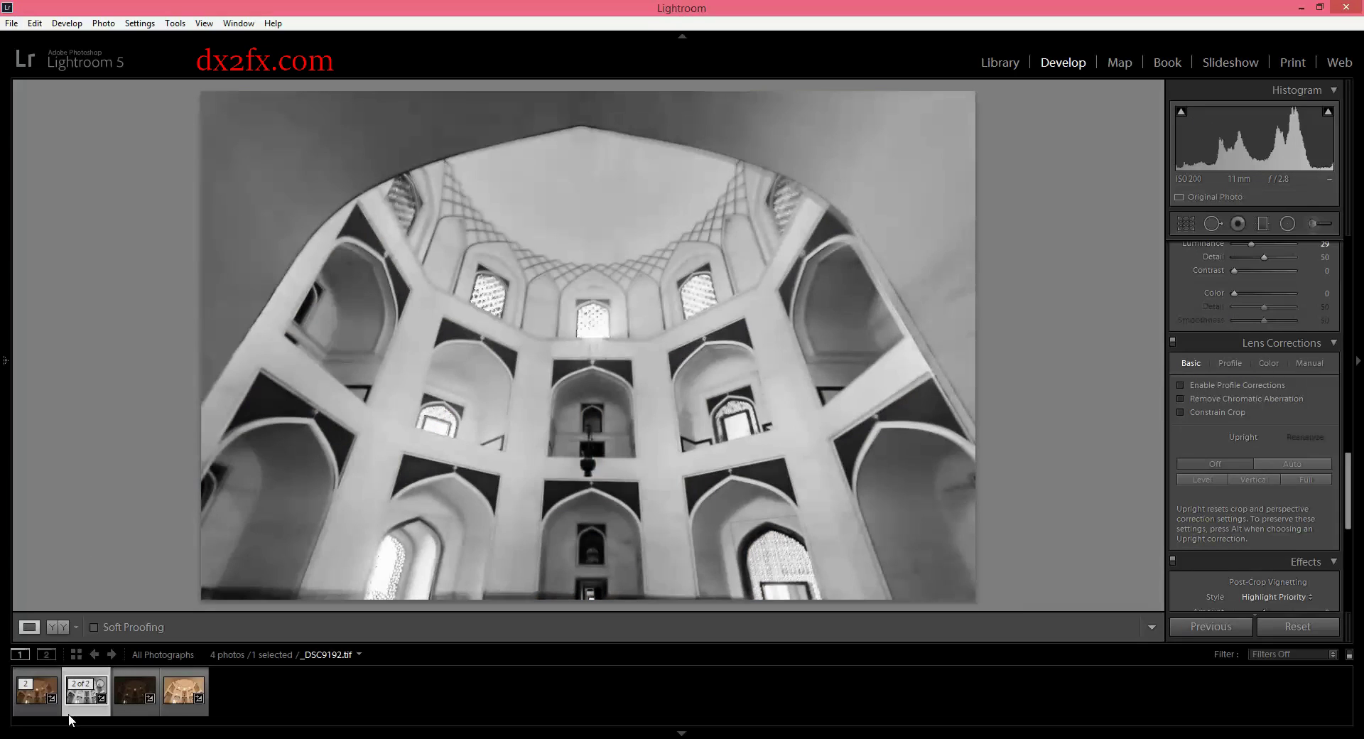
Recheck the original _DSC9192.NEF, return to the black-and-white version, and darken its edges with a Highlight Priority post-crop vignette of about -12
{"action": "left_click", "coordinate": [28, 713]}
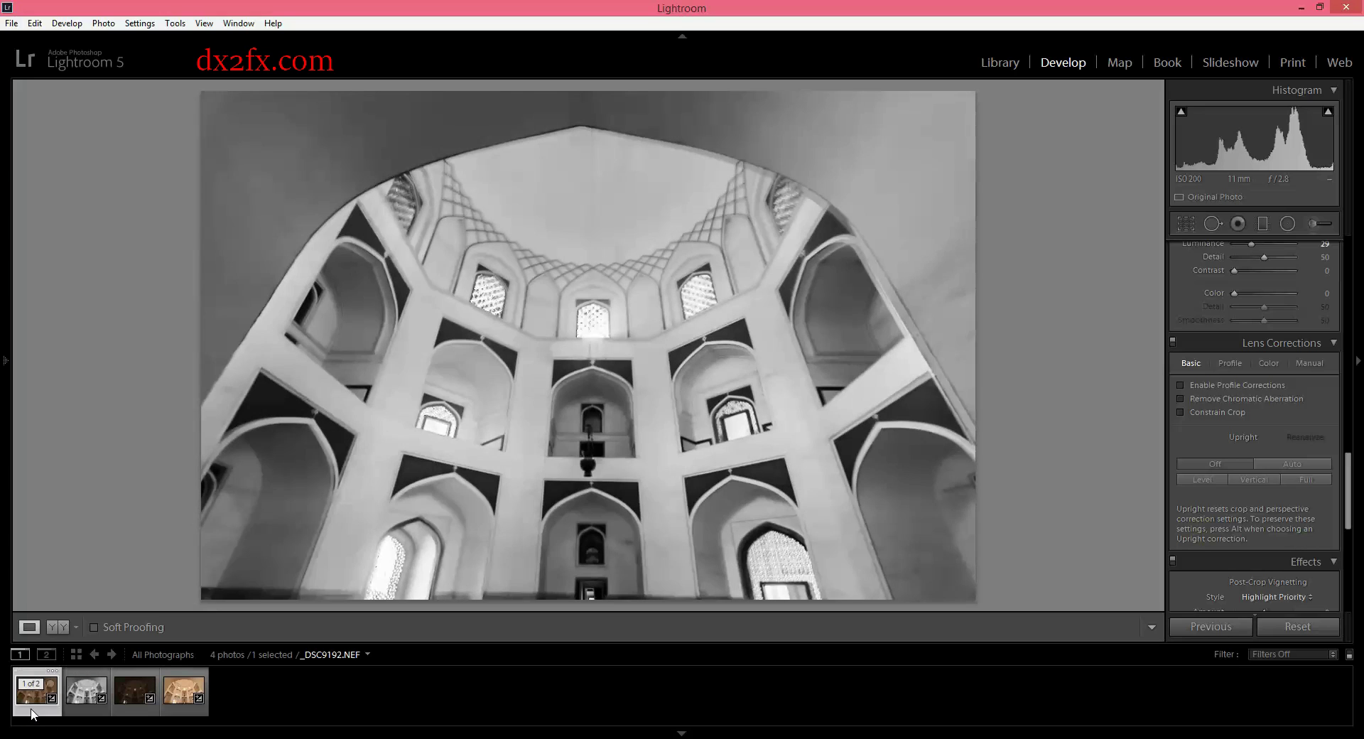
{"action": "left_click", "coordinate": [73, 706]}
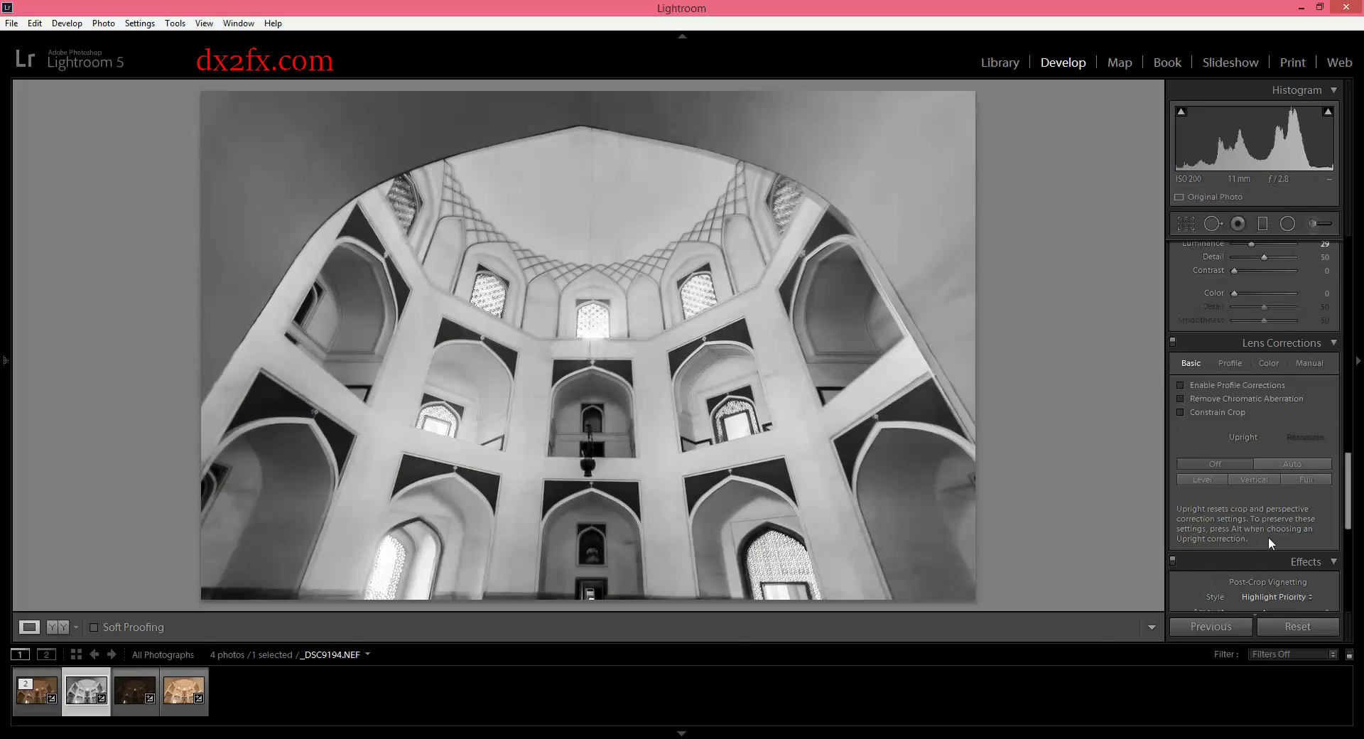
{"action": "left_click_drag", "start_coordinate": [1349, 503], "coordinate": [1350, 531]}
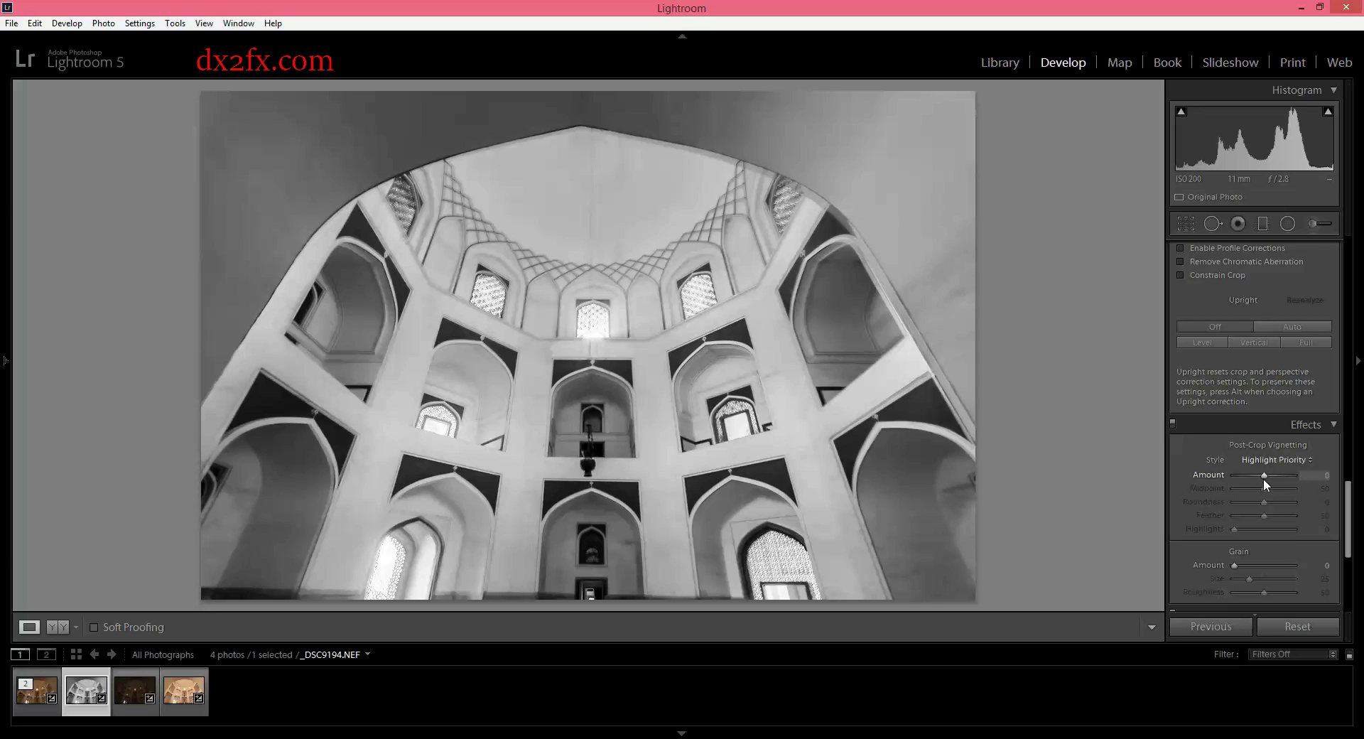
{"action": "left_click_drag", "start_coordinate": [1263, 479], "coordinate": [1259, 479]}
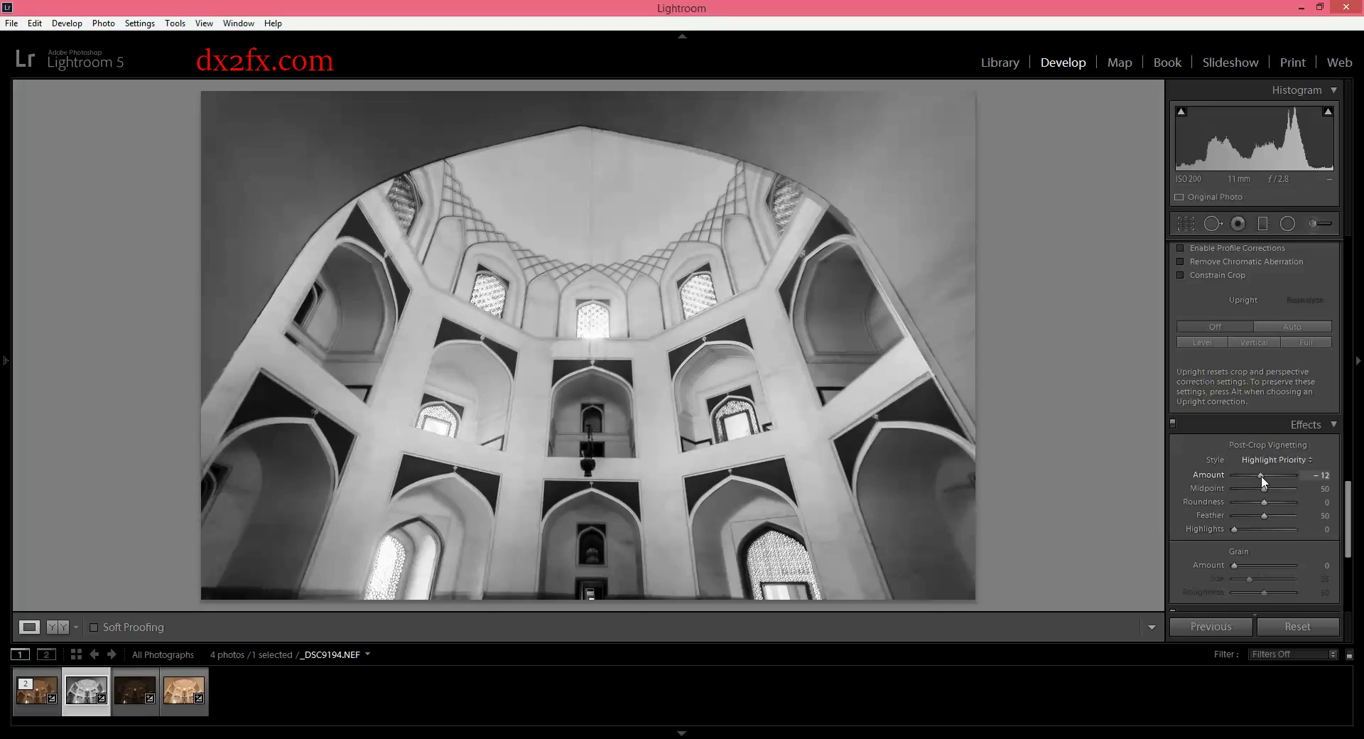
{"action": "left_click_drag", "start_coordinate": [1261, 476], "coordinate": [1260, 475]}
Compare the original _DSC9192.NEF with the vignetted black-and-white _DSC9192.tif
{"action": "left_click", "coordinate": [33, 709]}
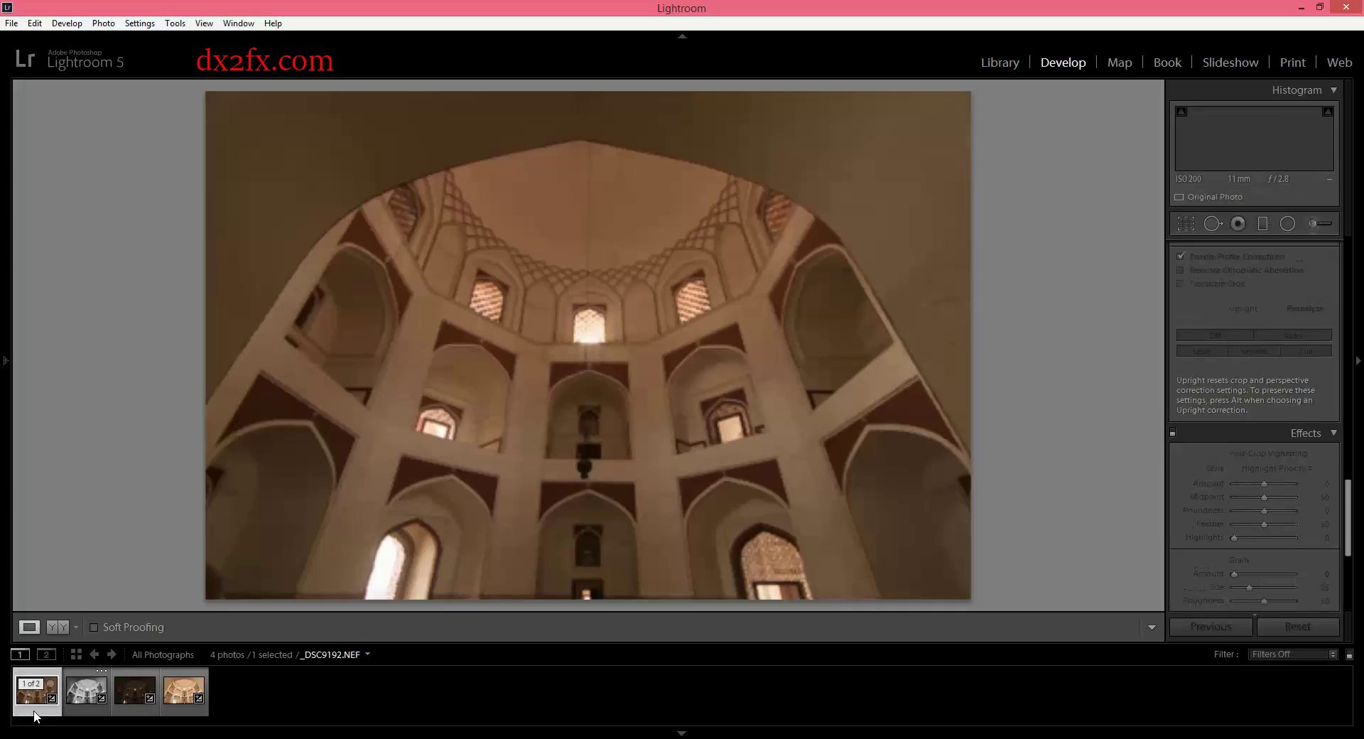
{"action": "left_click", "coordinate": [84, 706]}
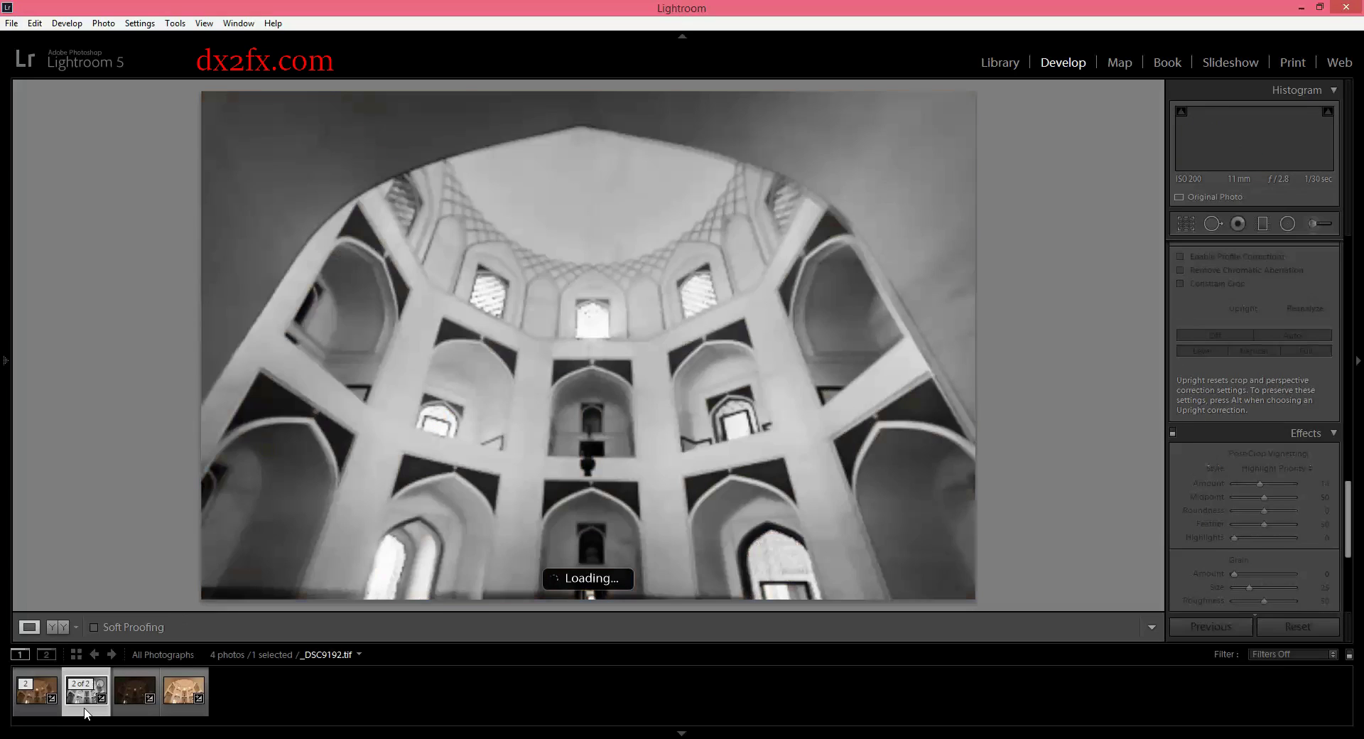